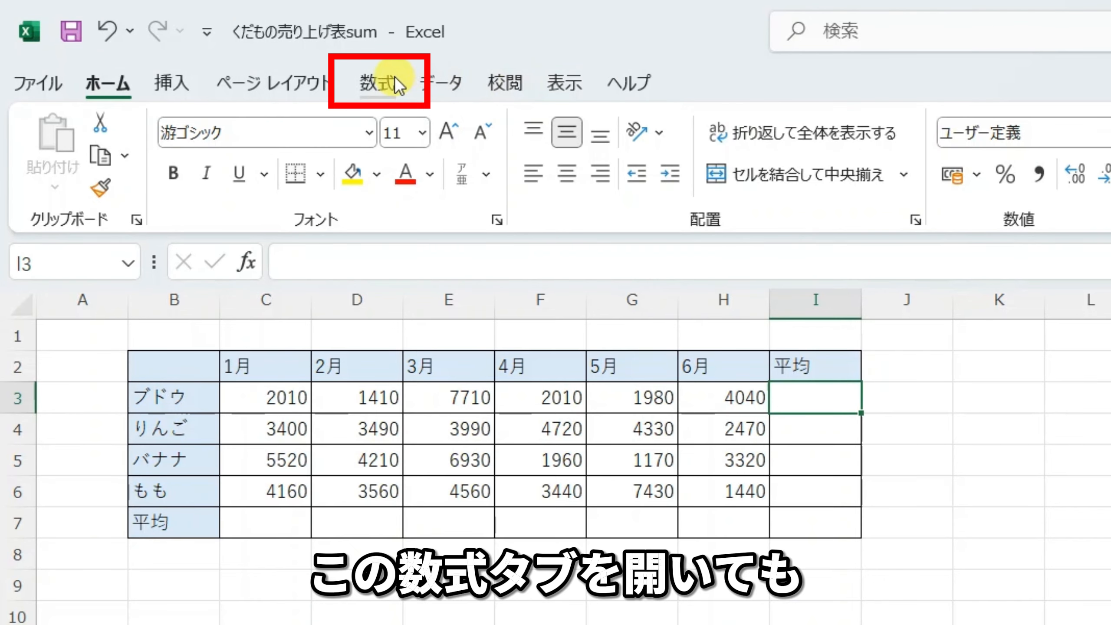
Calculate the average of C3:H3 in cell I3 for the ブドウ row using AutoSum's average function
{"action": "left_click", "coordinate": [394, 76]}
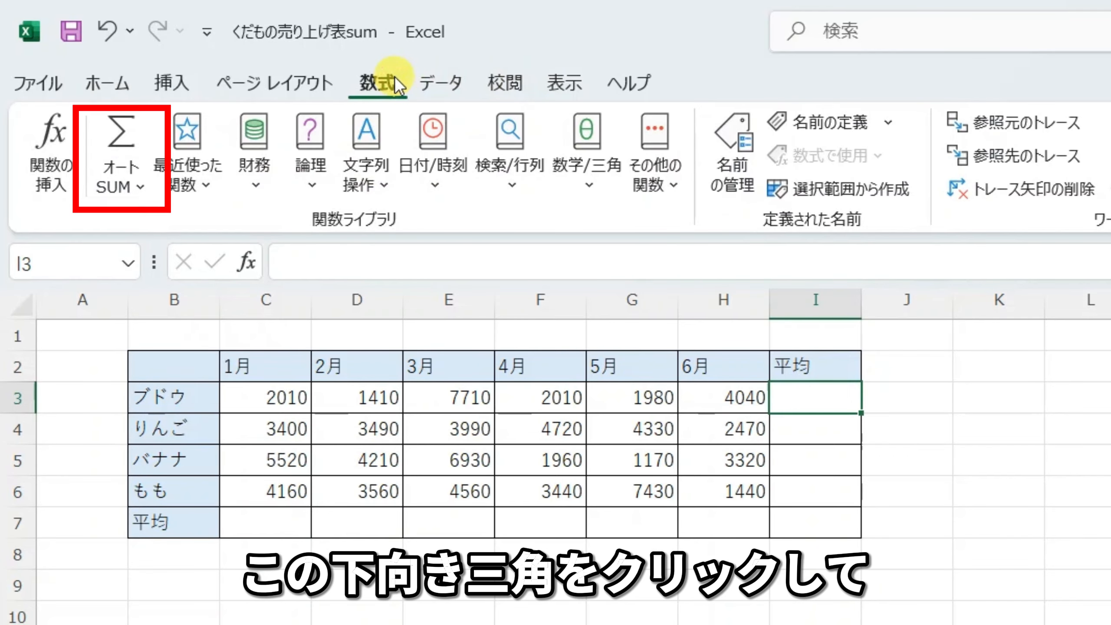
{"action": "left_click", "coordinate": [140, 178]}
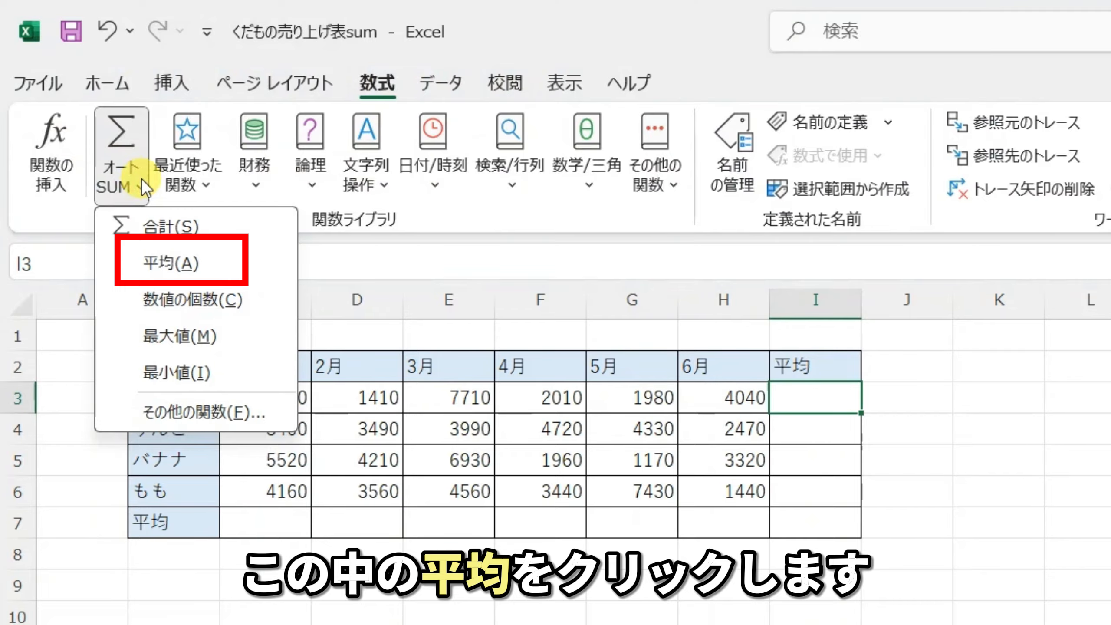
{"action": "left_click", "coordinate": [161, 258]}
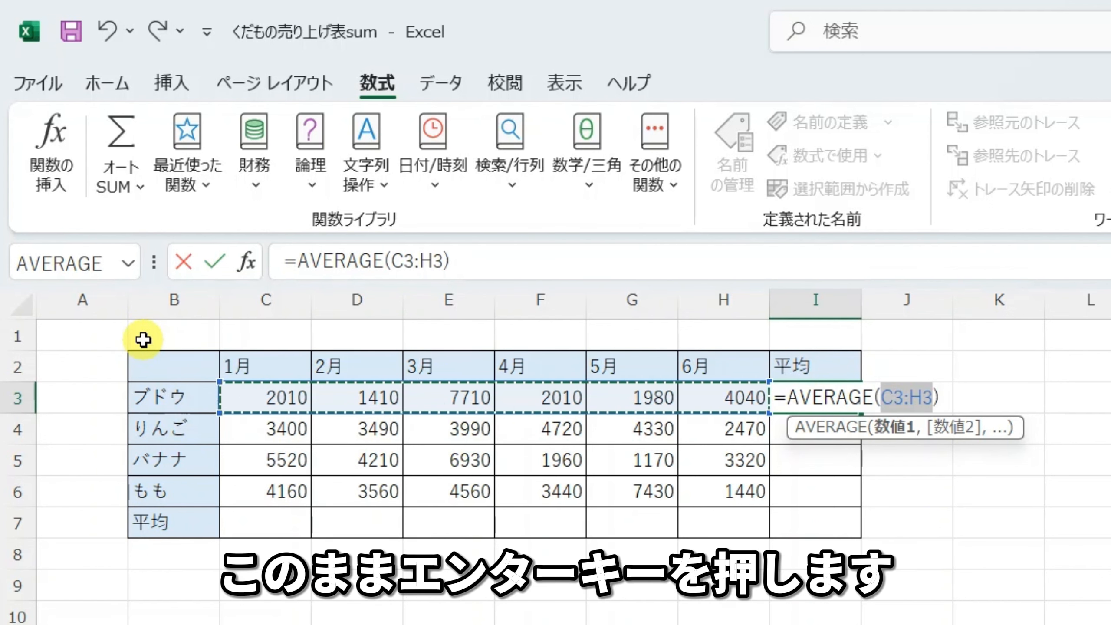
{"action": "key", "text": "Return"}
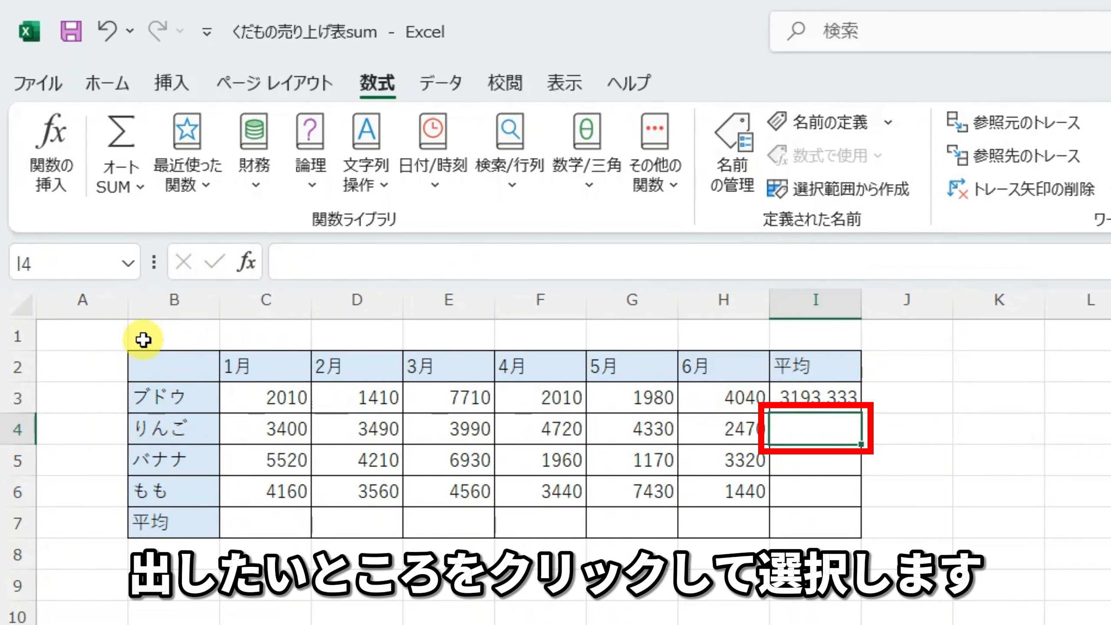
Calculate the average of the りんご row in cell I4 with AutoSum, using the range C4:H4
{"action": "left_click", "coordinate": [806, 436]}
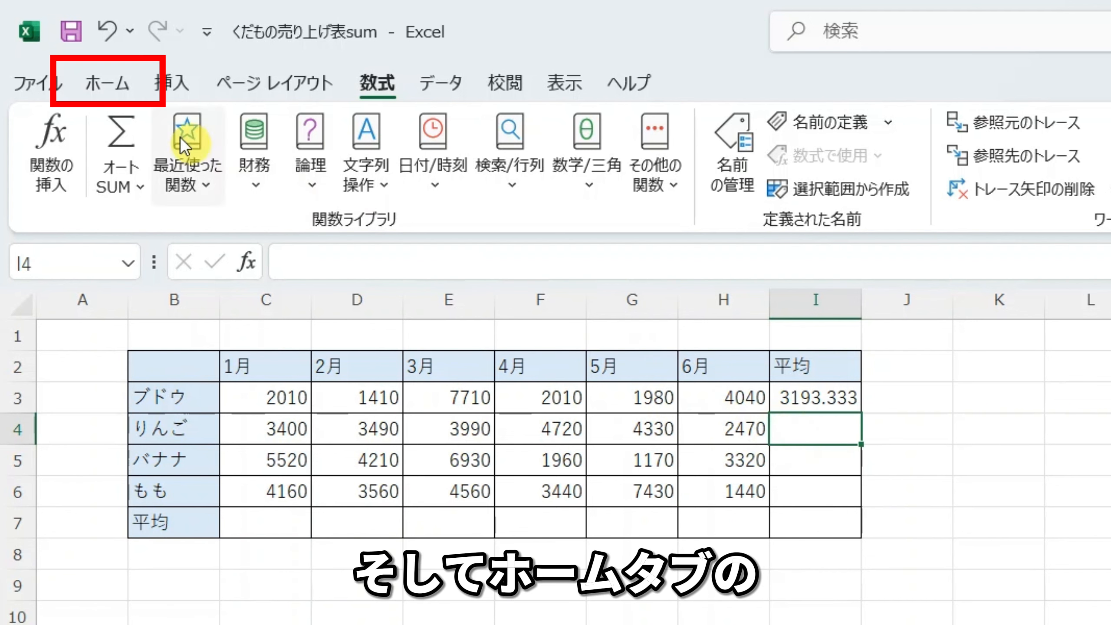
{"action": "left_click", "coordinate": [102, 83]}
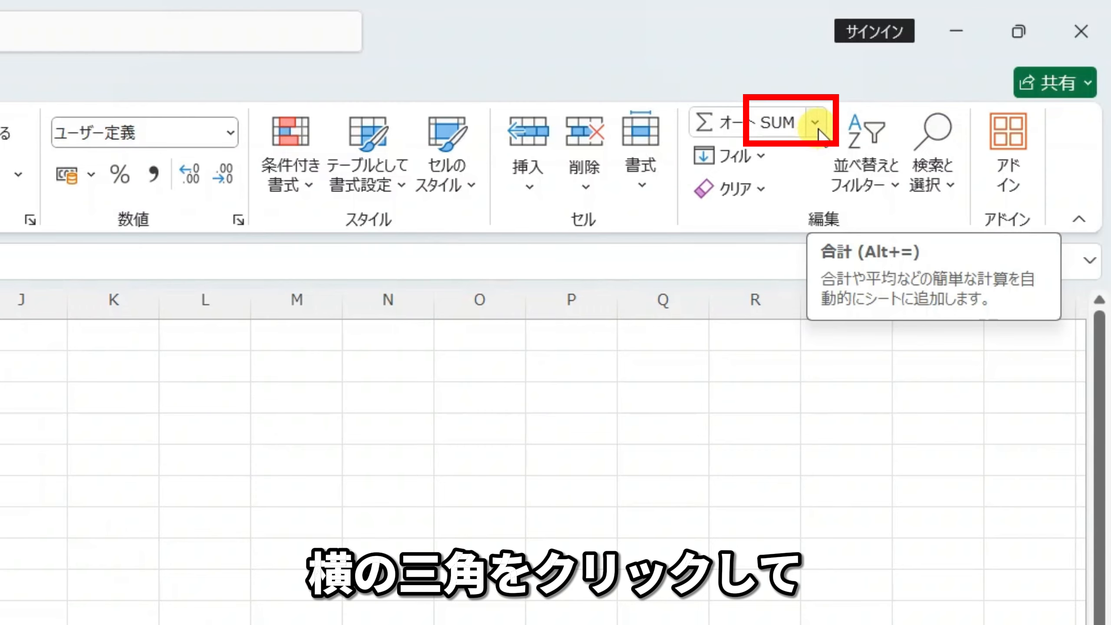
{"action": "left_click", "coordinate": [817, 127]}
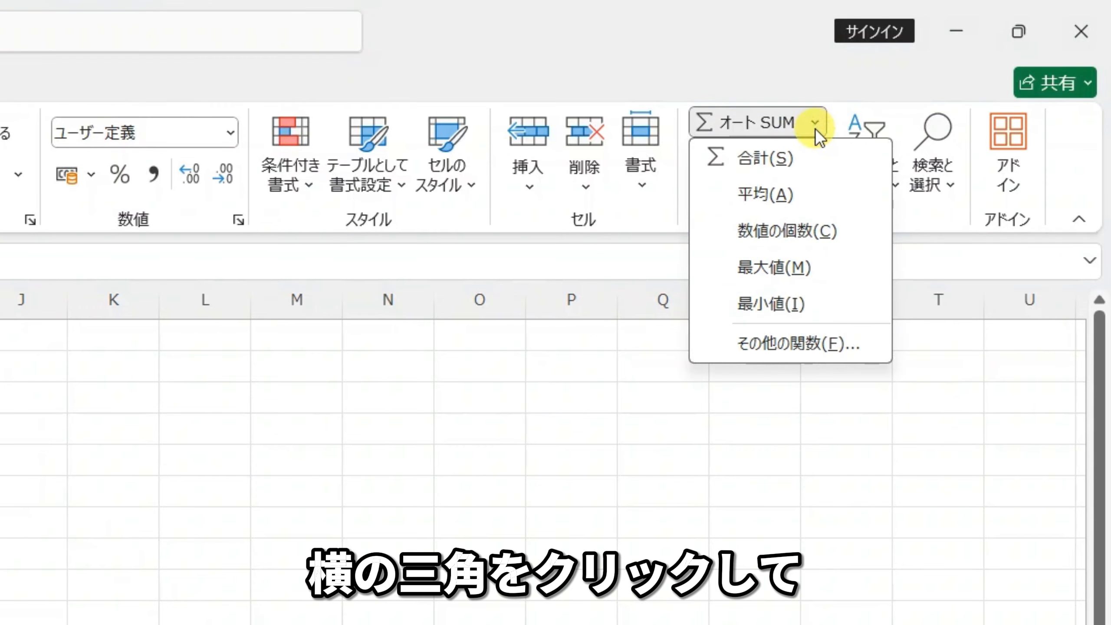
{"action": "left_click", "coordinate": [803, 191]}
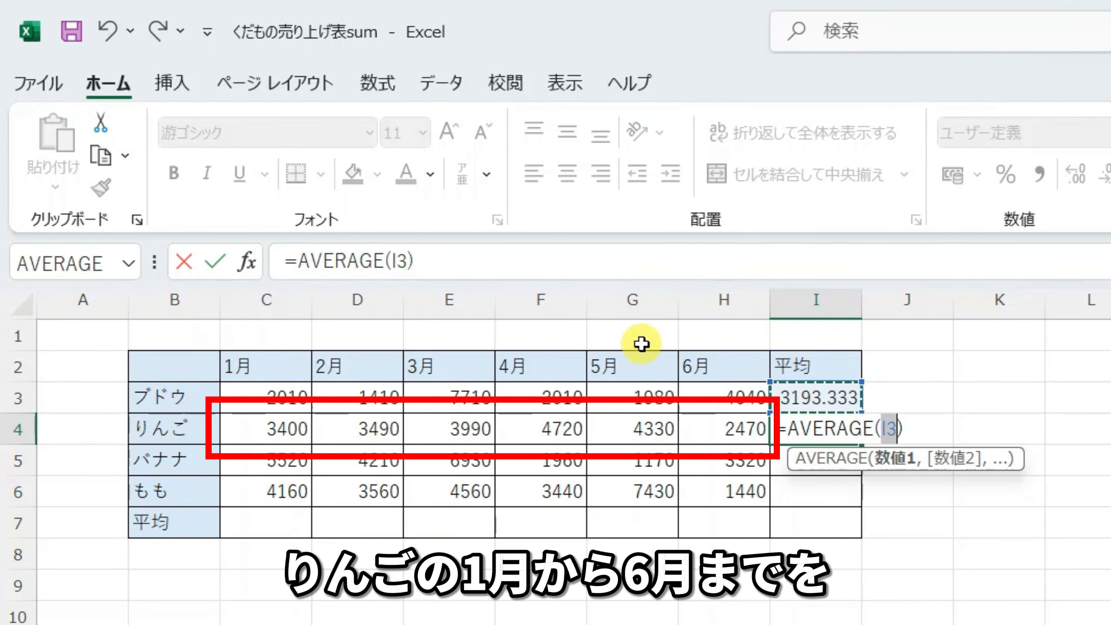
{"action": "left_click_drag", "start_coordinate": [273, 430], "coordinate": [704, 435]}
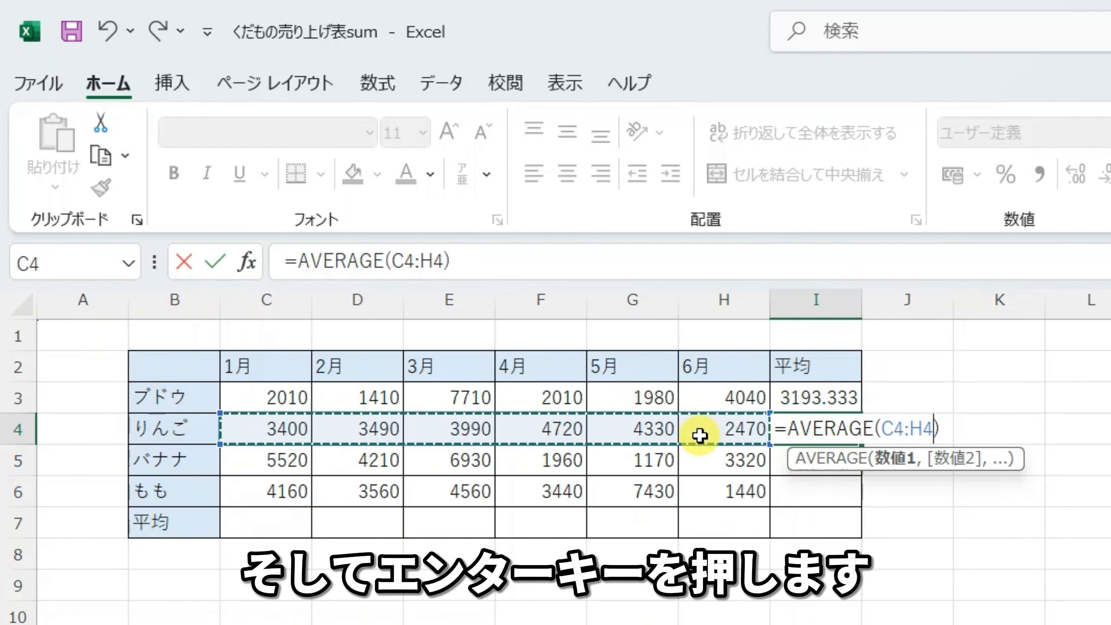
{"action": "key", "text": "Return"}
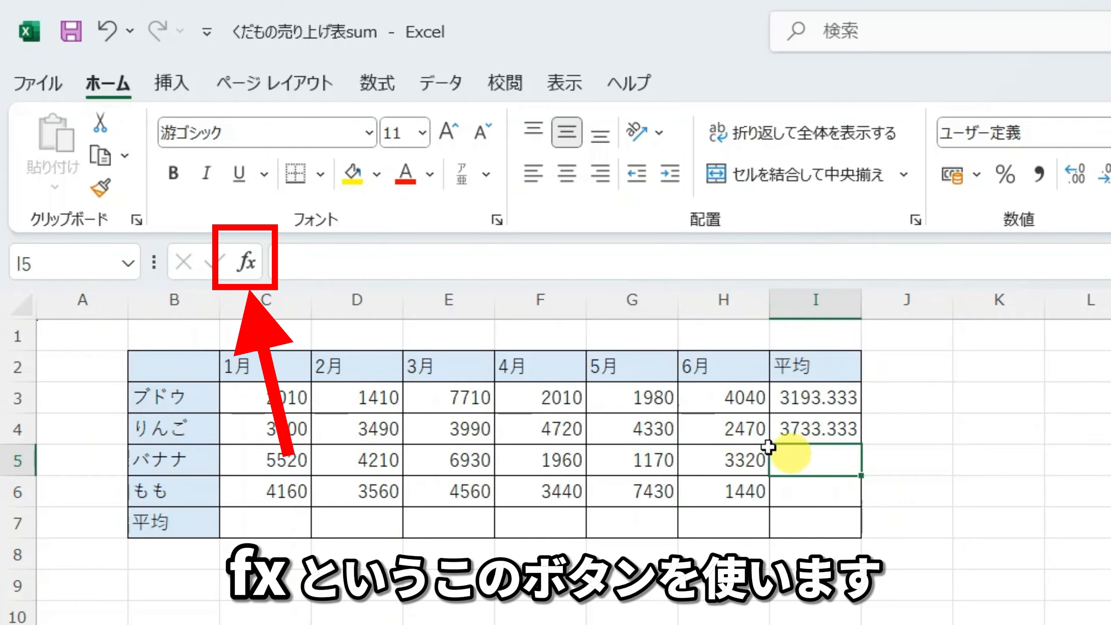
Open the Insert Function dialog for cell I5 and look through the alphabetical function list
{"action": "left_click", "coordinate": [256, 263]}
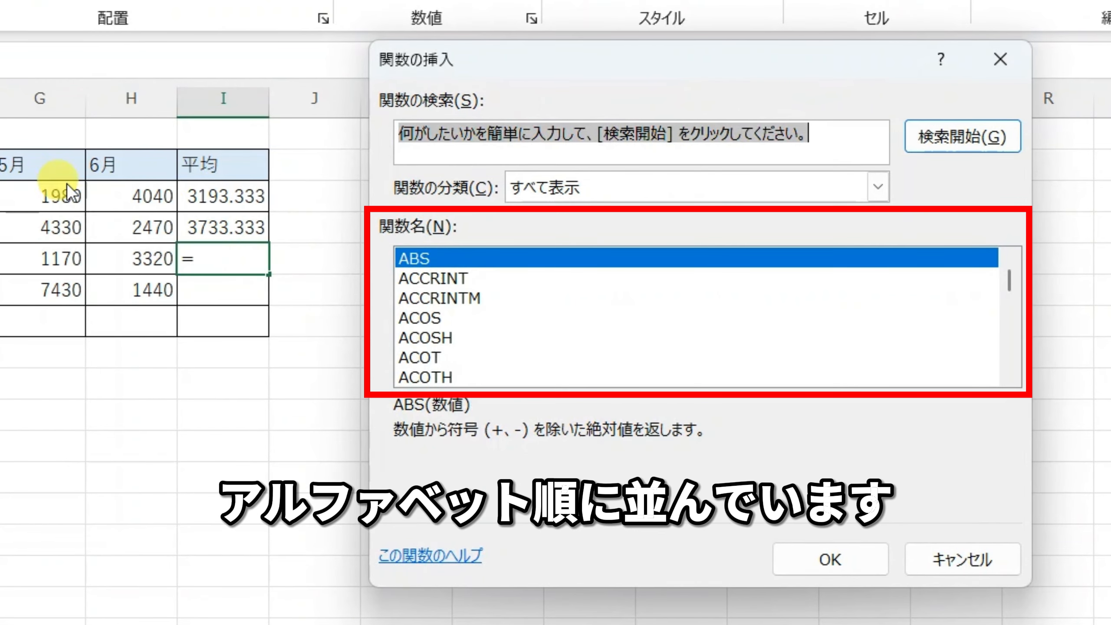
{"action": "scroll", "coordinate": [597, 327], "scroll_direction": "down", "scroll_amount": 2}
{"action": "scroll", "coordinate": [601, 331], "scroll_direction": "down", "scroll_amount": 10}
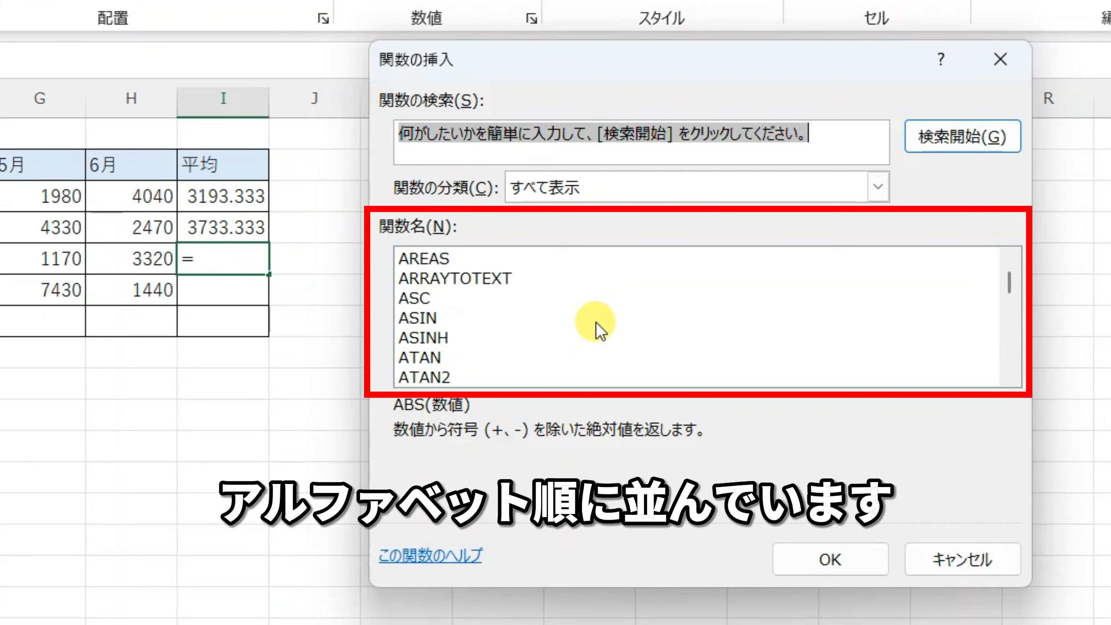
{"action": "scroll", "coordinate": [597, 323], "scroll_direction": "down", "scroll_amount": 6}
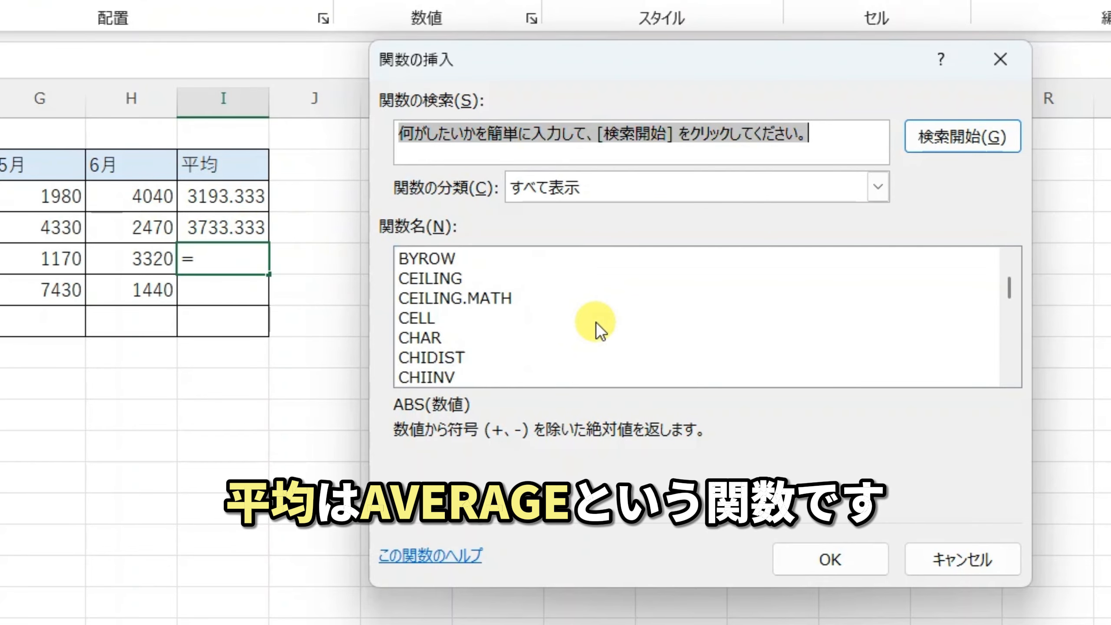
{"action": "scroll", "coordinate": [595, 323], "scroll_direction": "up", "scroll_amount": 10}
{"action": "scroll", "coordinate": [596, 326], "scroll_direction": "up", "scroll_amount": 8}
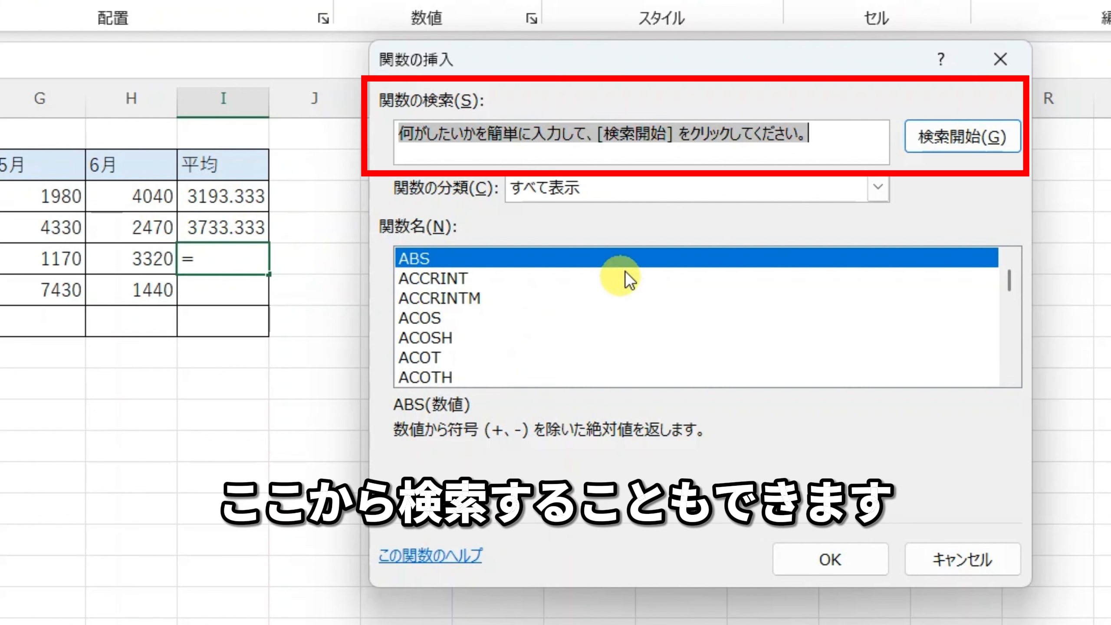
{"action": "left_click", "coordinate": [828, 131]}
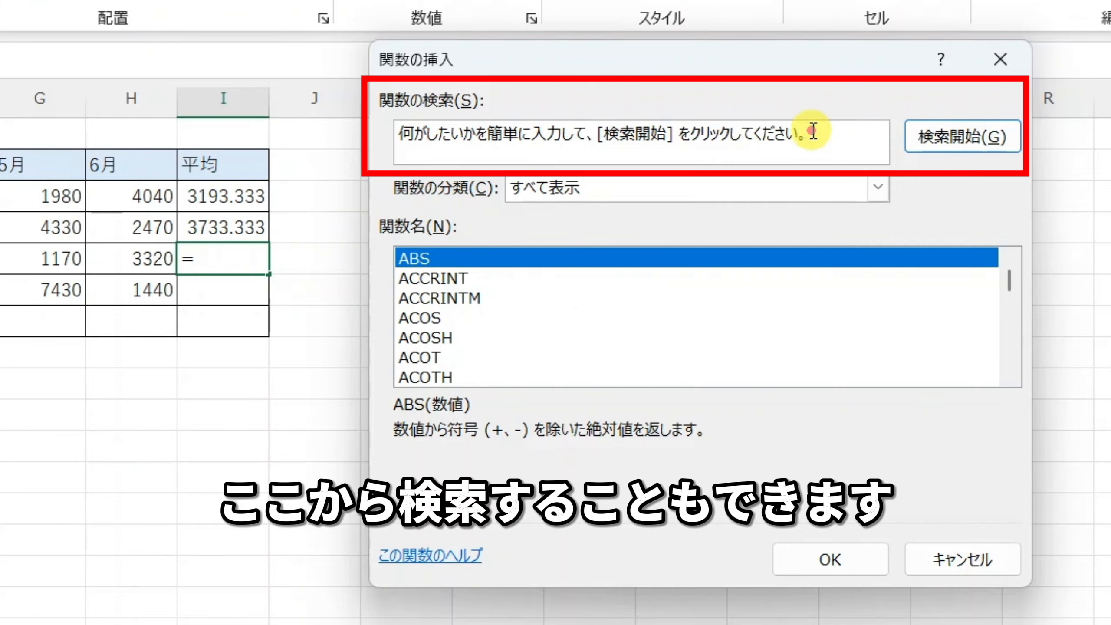
{"action": "left_click_drag", "start_coordinate": [822, 132], "coordinate": [368, 132]}
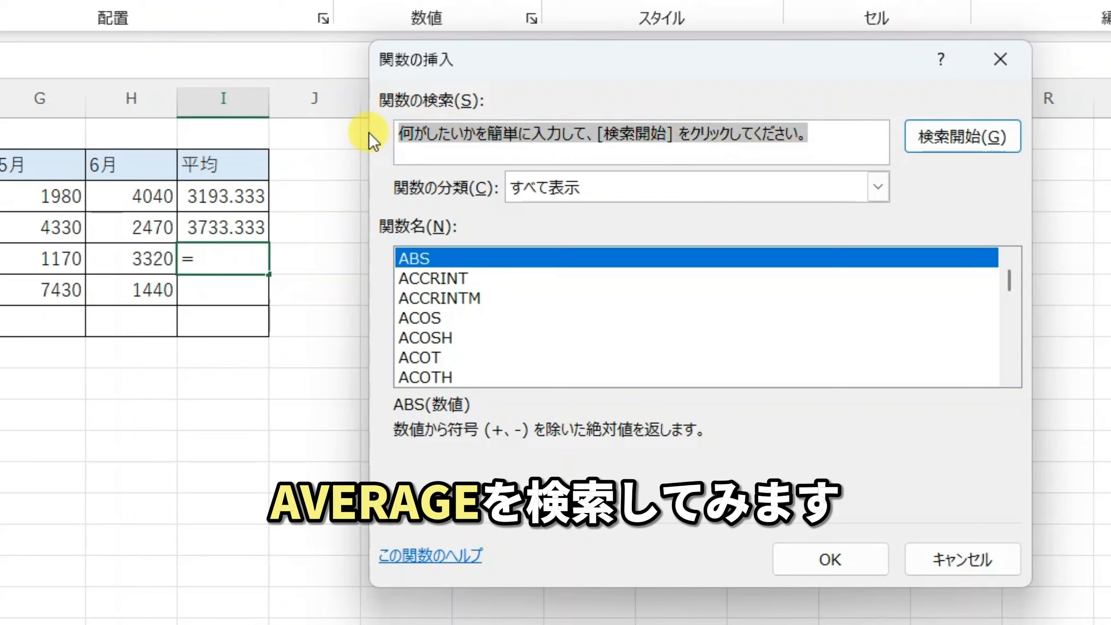
{"action": "type", "text": "average"}
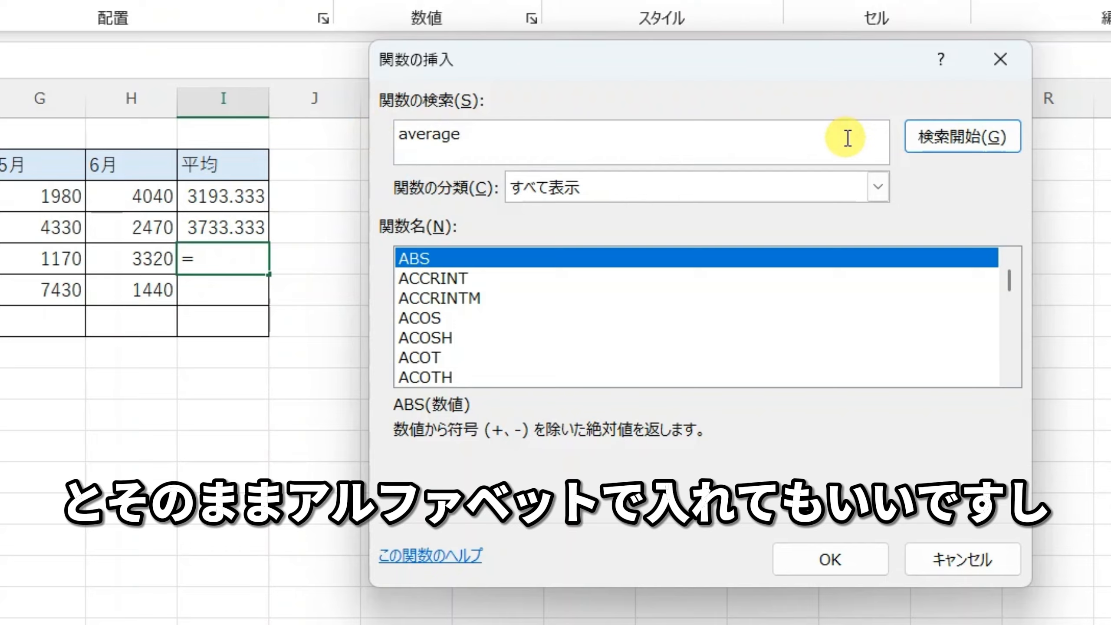
{"action": "key", "text": "BackSpace"}
{"action": "key", "text": "BackSpace"}
{"action": "key", "text": "BackSpace"}
{"action": "key", "text": "BackSpace"}
{"action": "key", "text": "BackSpace"}
{"action": "key", "text": "BackSpace"}
{"action": "key", "text": "BackSpace"}
Search the functions for 平均 and insert AVERAGE in cell I5 with the range C5:H5 as its first argument
{"action": "type", "text": "平均"}
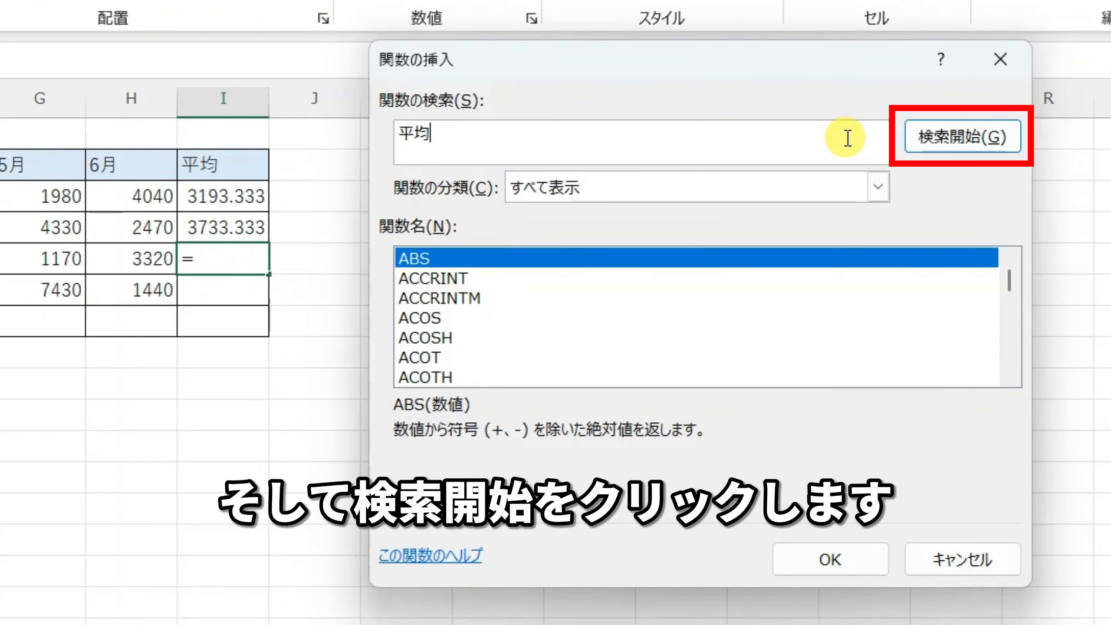
{"action": "left_click", "coordinate": [969, 134]}
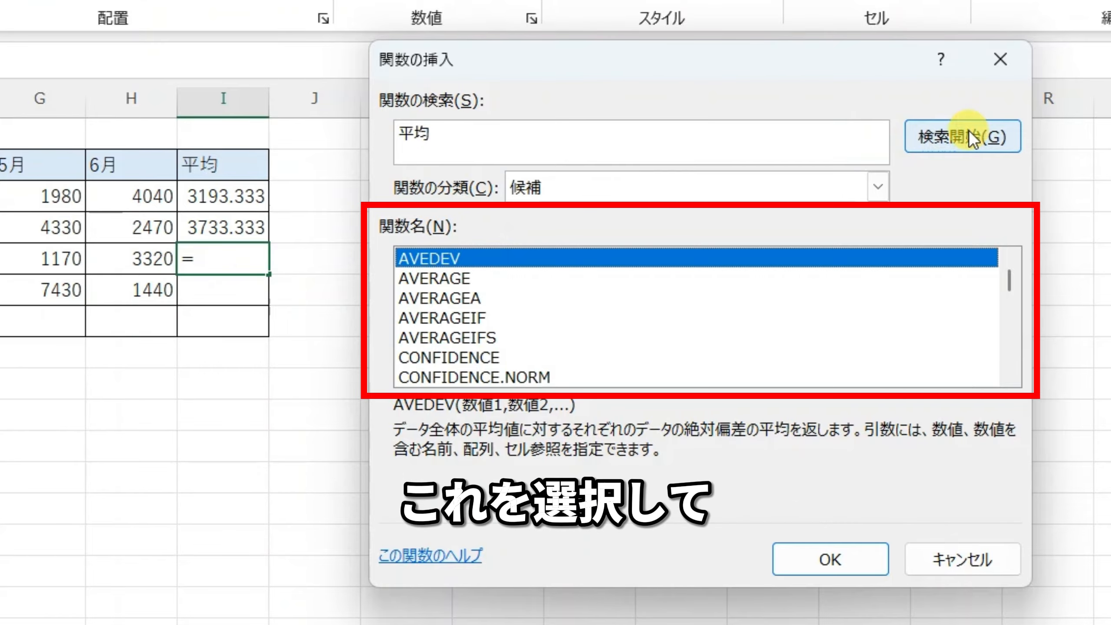
{"action": "left_click", "coordinate": [462, 278]}
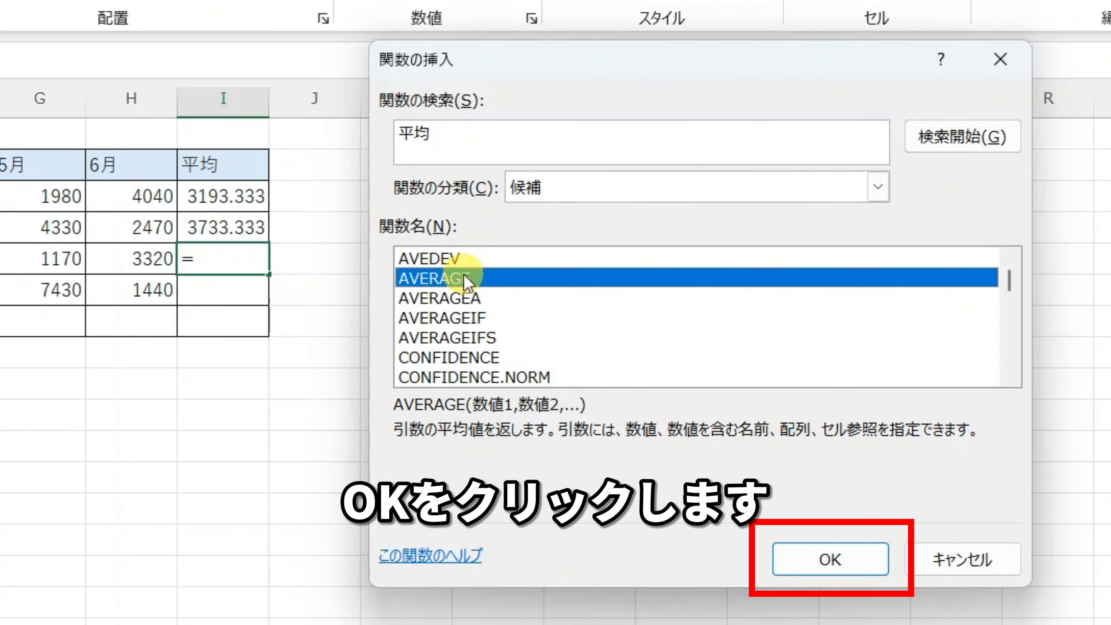
{"action": "left_click", "coordinate": [854, 549]}
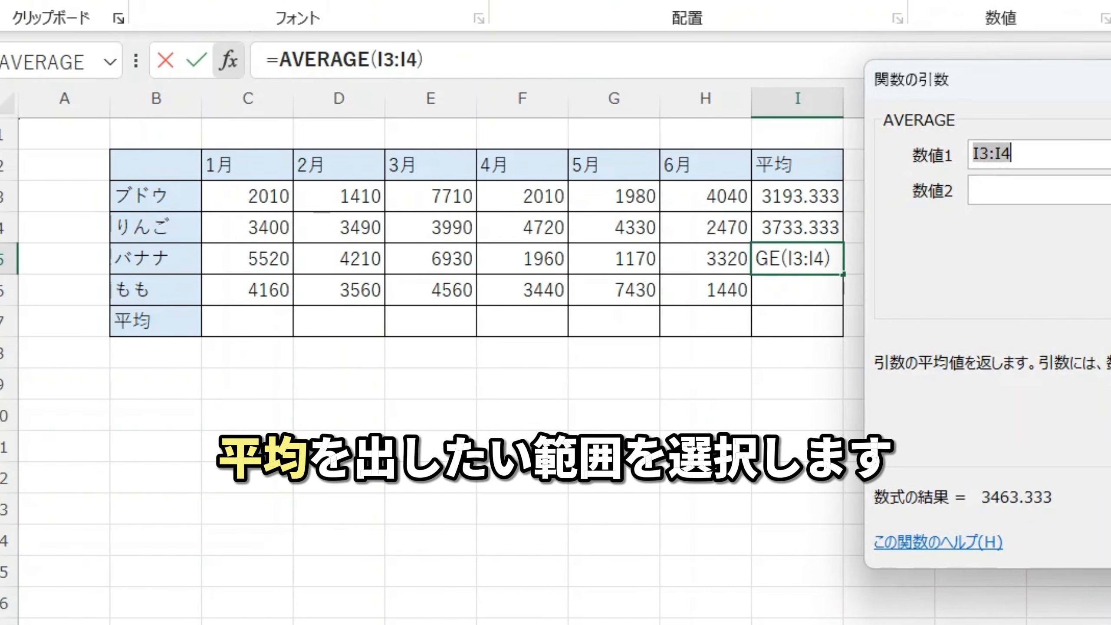
{"action": "left_click_drag", "start_coordinate": [260, 258], "coordinate": [701, 273]}
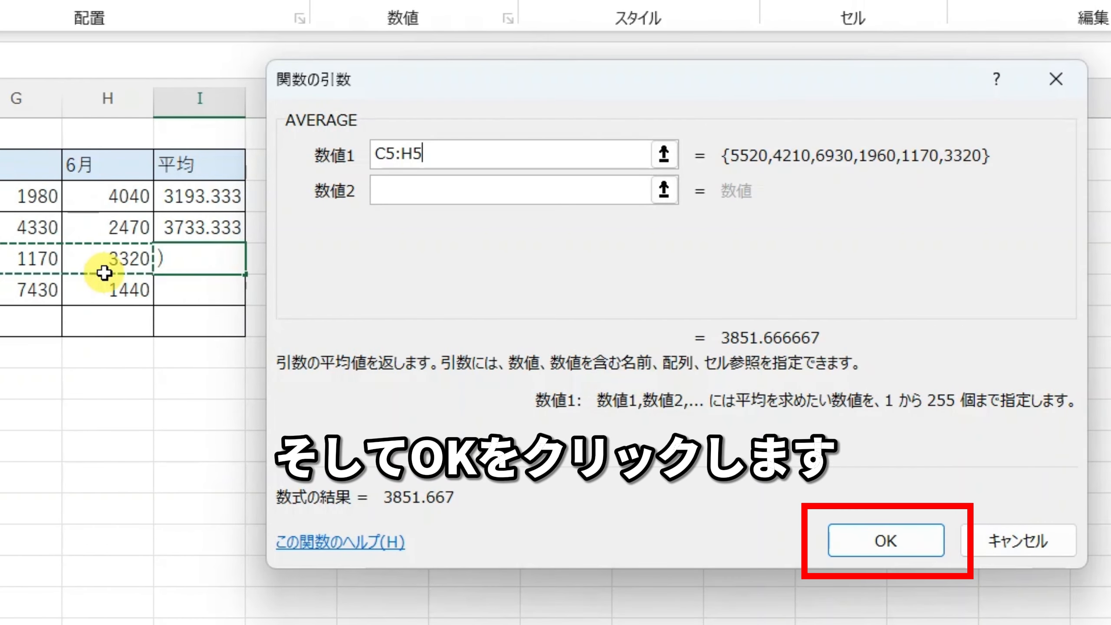
{"action": "left_click", "coordinate": [880, 542]}
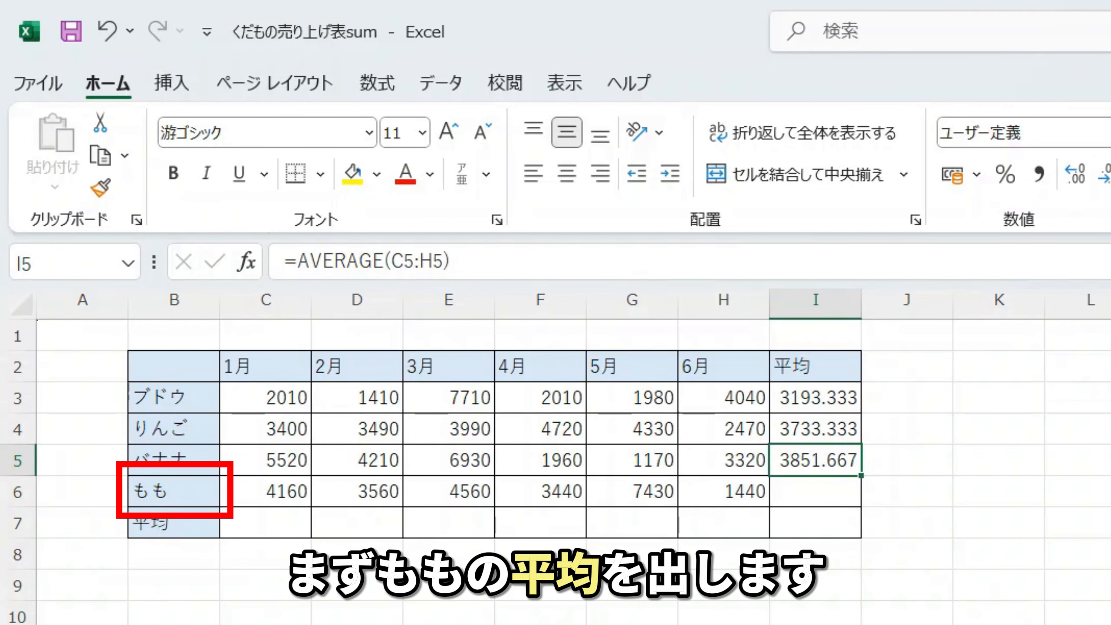
Calculate the average of the もも row in cell I6 with AutoSum, using the range C6:H6
{"action": "left_click", "coordinate": [827, 490]}
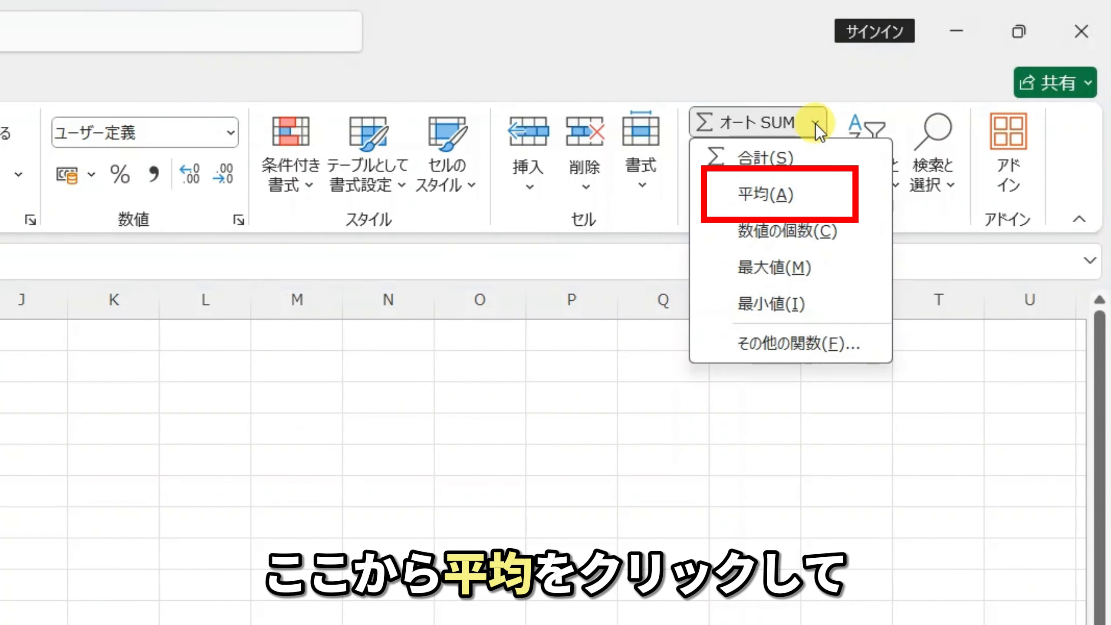
{"action": "left_click", "coordinate": [820, 195]}
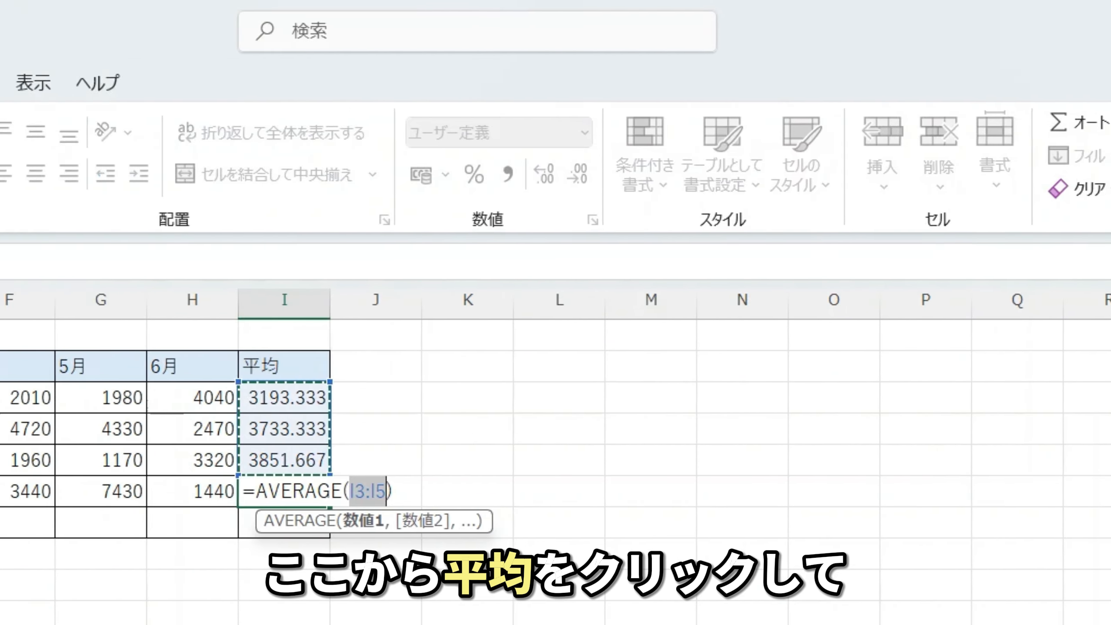
{"action": "left_click", "coordinate": [280, 490]}
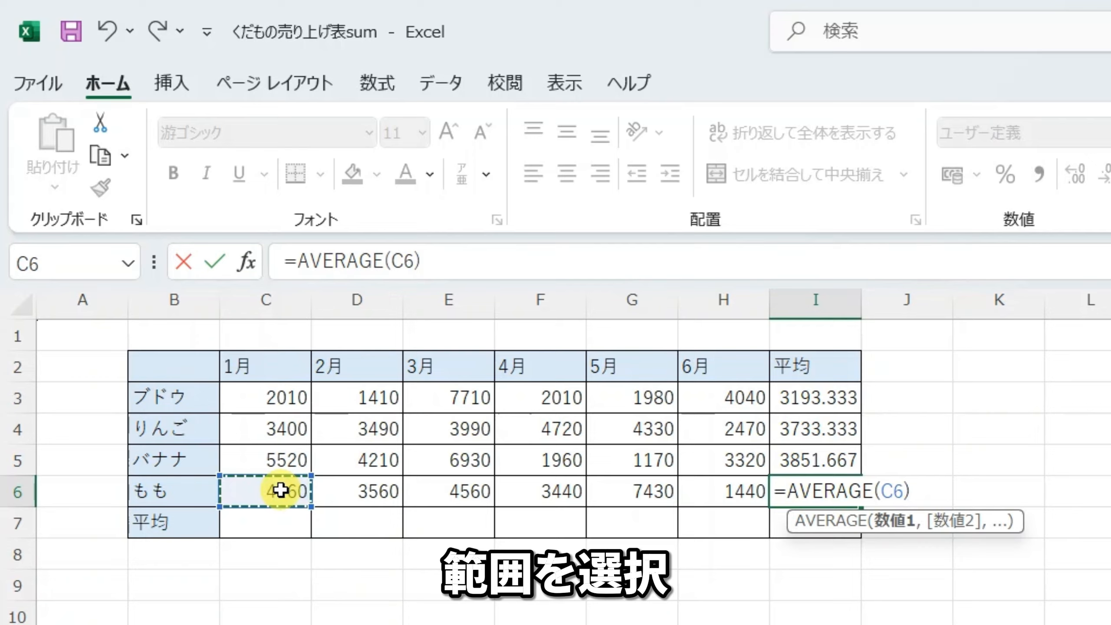
{"action": "left_click_drag", "start_coordinate": [280, 490], "coordinate": [719, 488]}
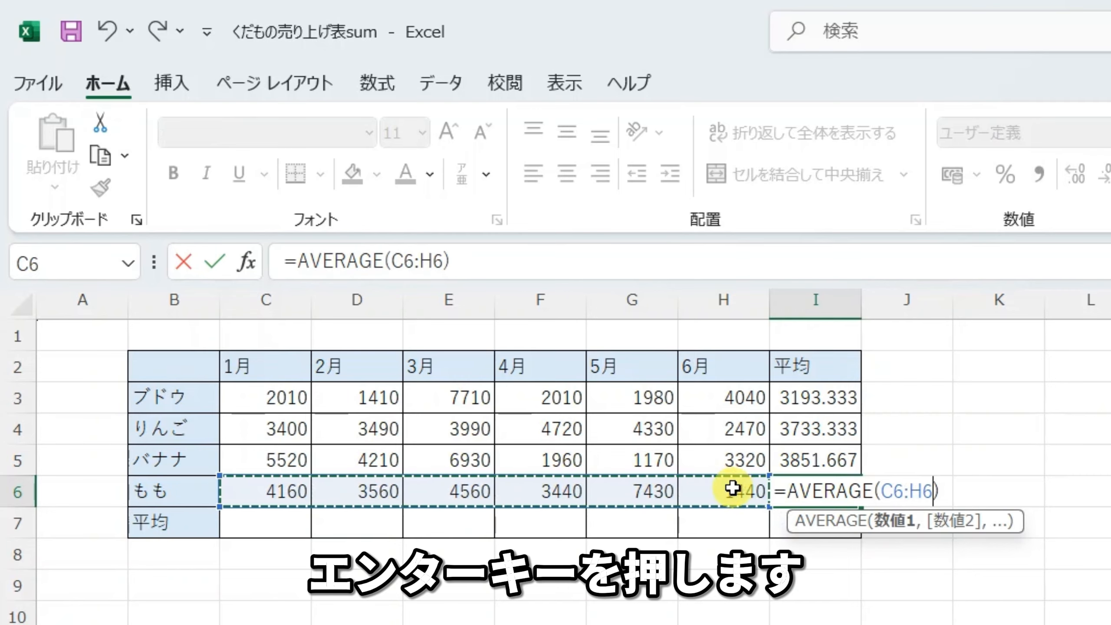
{"action": "key", "text": "Return"}
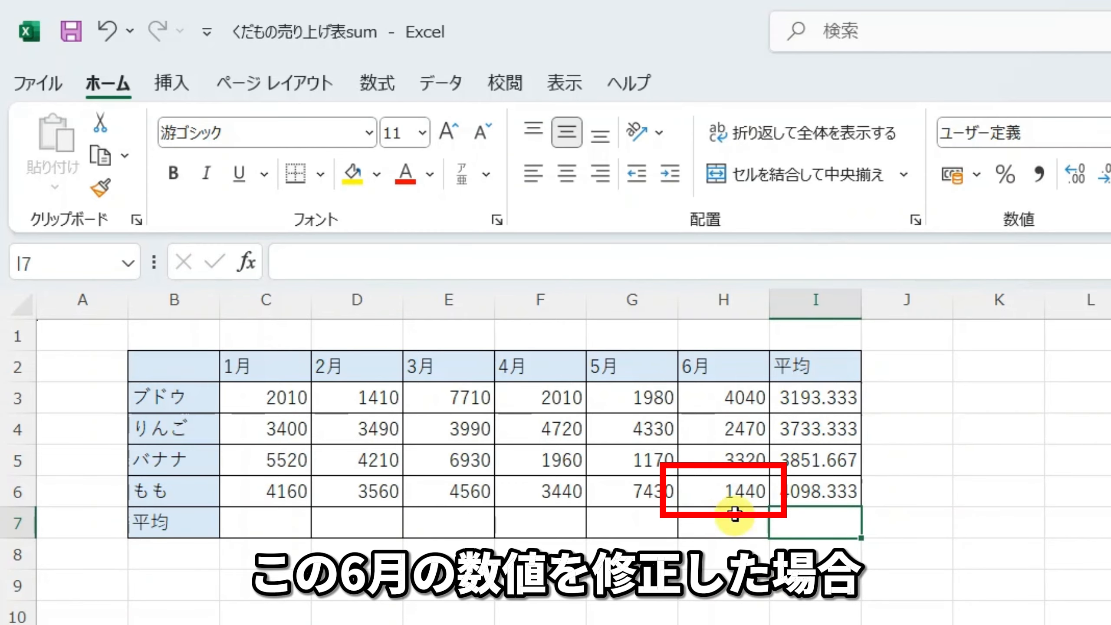
Set the June (6月) value of もも in cell H6 to 3440
{"action": "left_click", "coordinate": [724, 488]}
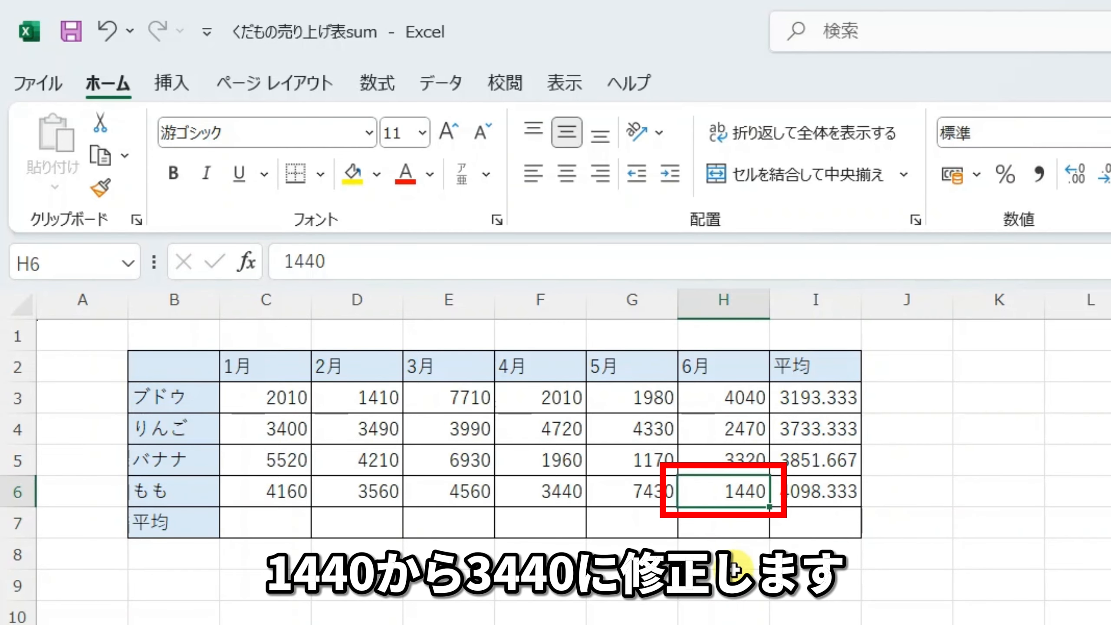
{"action": "type", "text": "3440"}
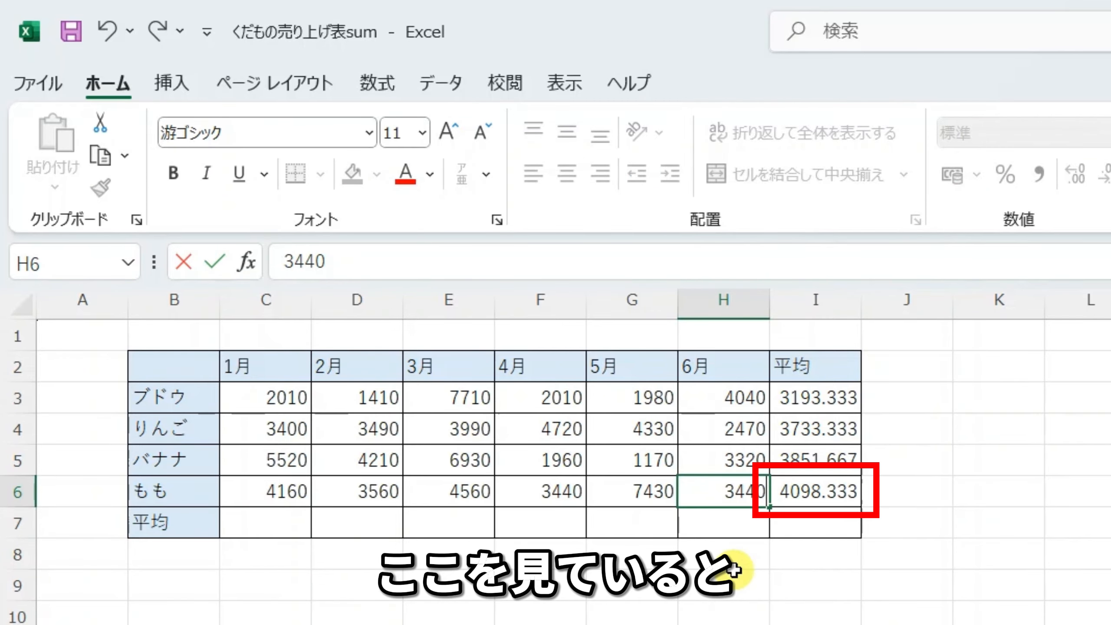
{"action": "key", "text": "Return"}
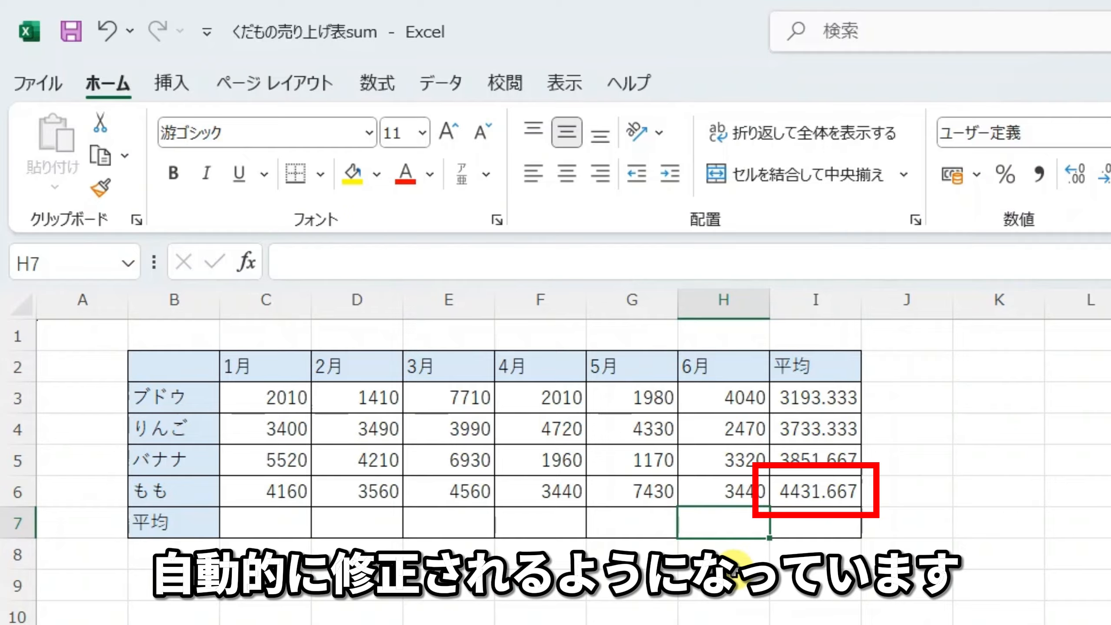
Calculate the January (1月) average in cell C7 with AutoSum, using the range C3:C6
{"action": "left_click", "coordinate": [281, 517]}
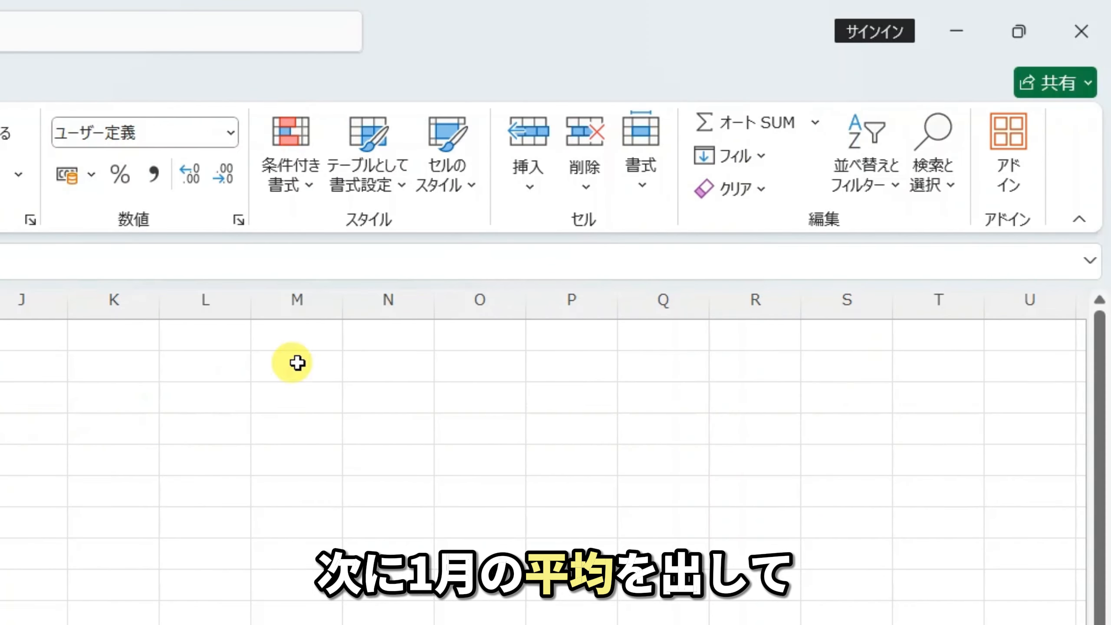
{"action": "left_click", "coordinate": [817, 121]}
{"action": "left_click", "coordinate": [818, 187]}
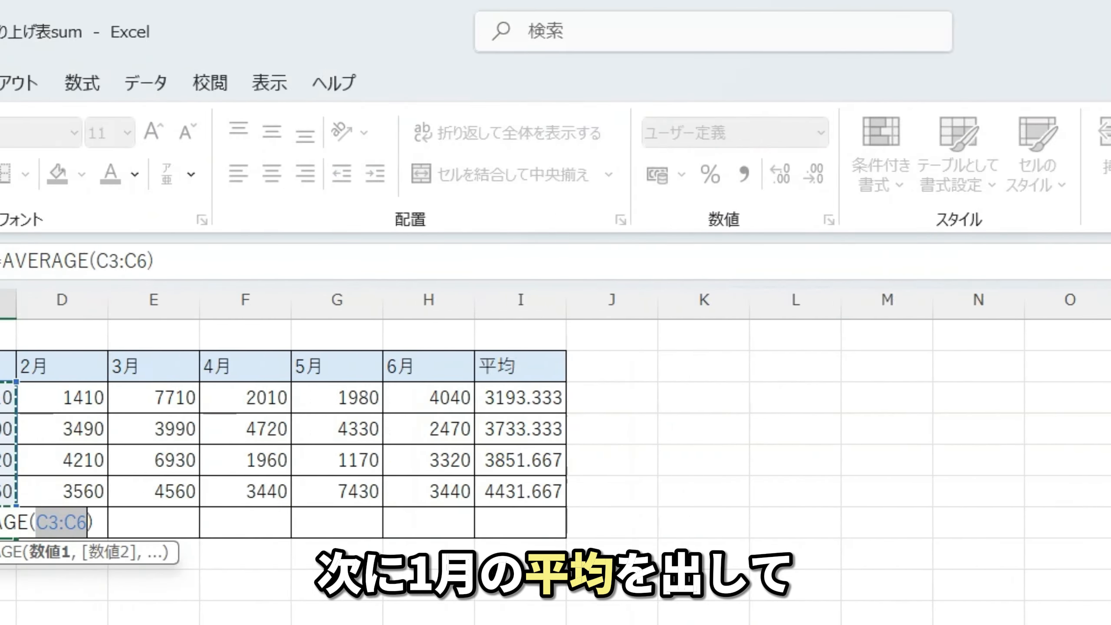
{"action": "key", "text": "Return"}
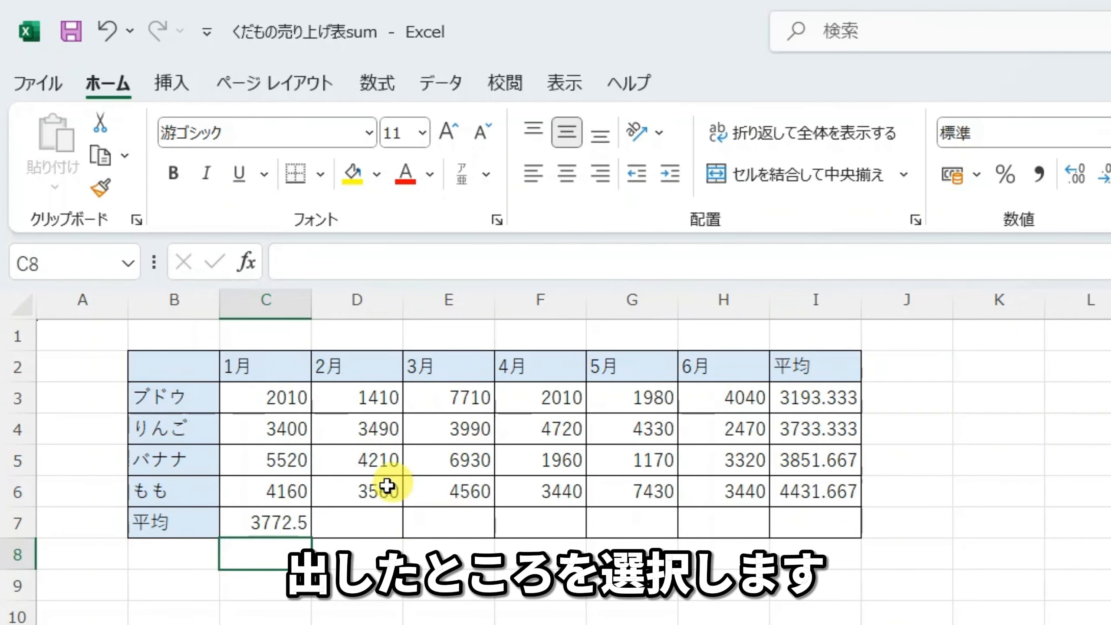
Fill the AVERAGE formula from cell C7 across the 平均 row through cell I7
{"action": "left_click", "coordinate": [284, 521]}
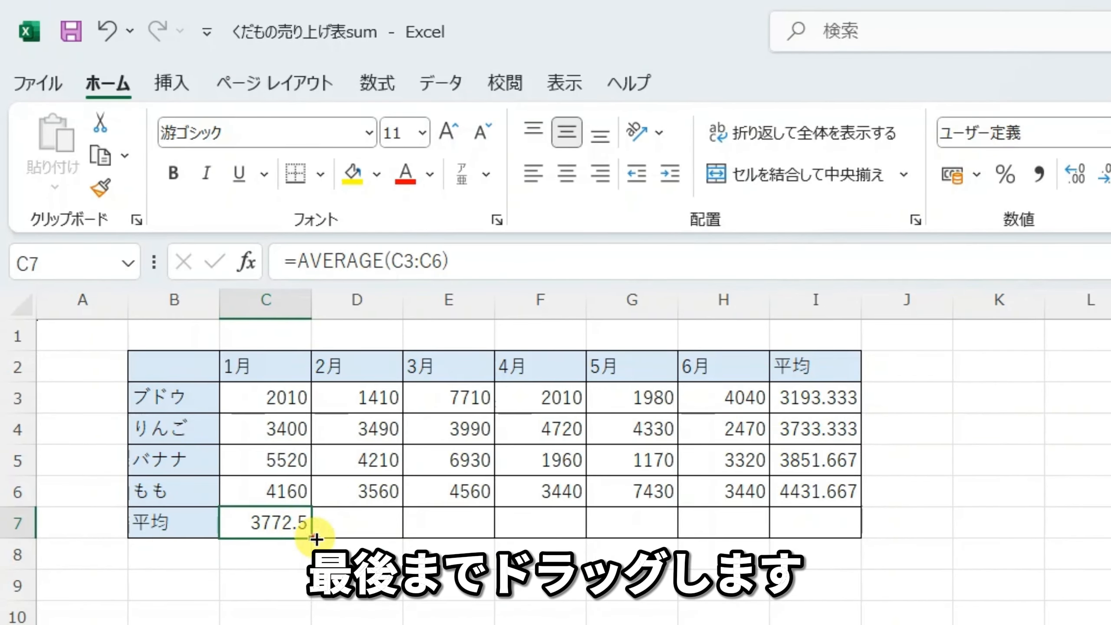
{"action": "left_click_drag", "start_coordinate": [362, 525], "coordinate": [712, 532]}
{"action": "left_click_drag", "start_coordinate": [597, 544], "coordinate": [822, 549]}
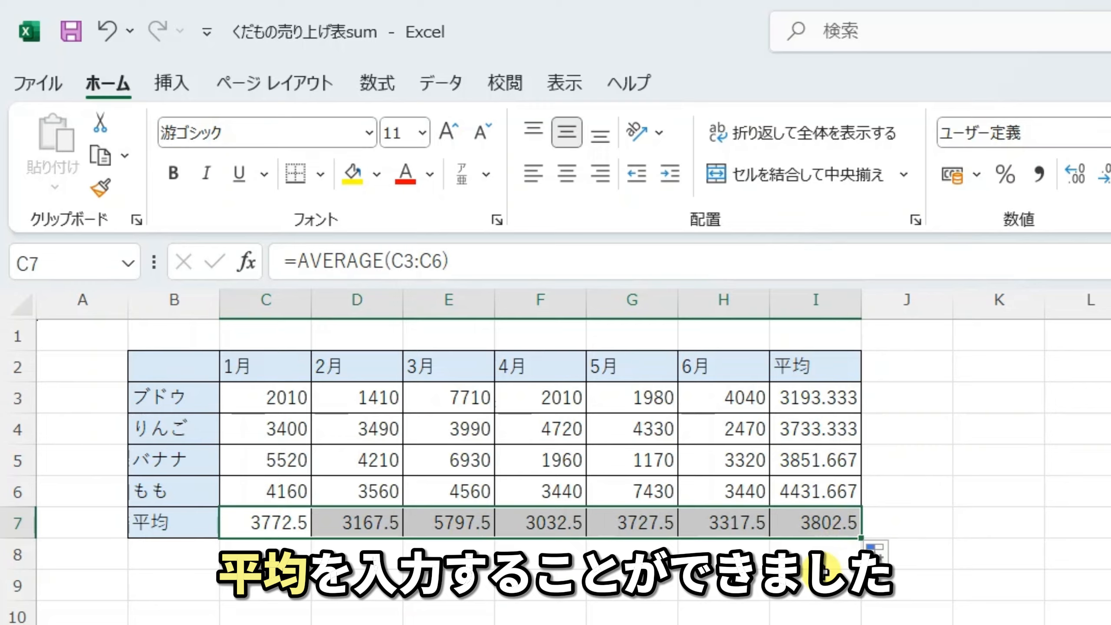
{"action": "left_click", "coordinate": [722, 585]}
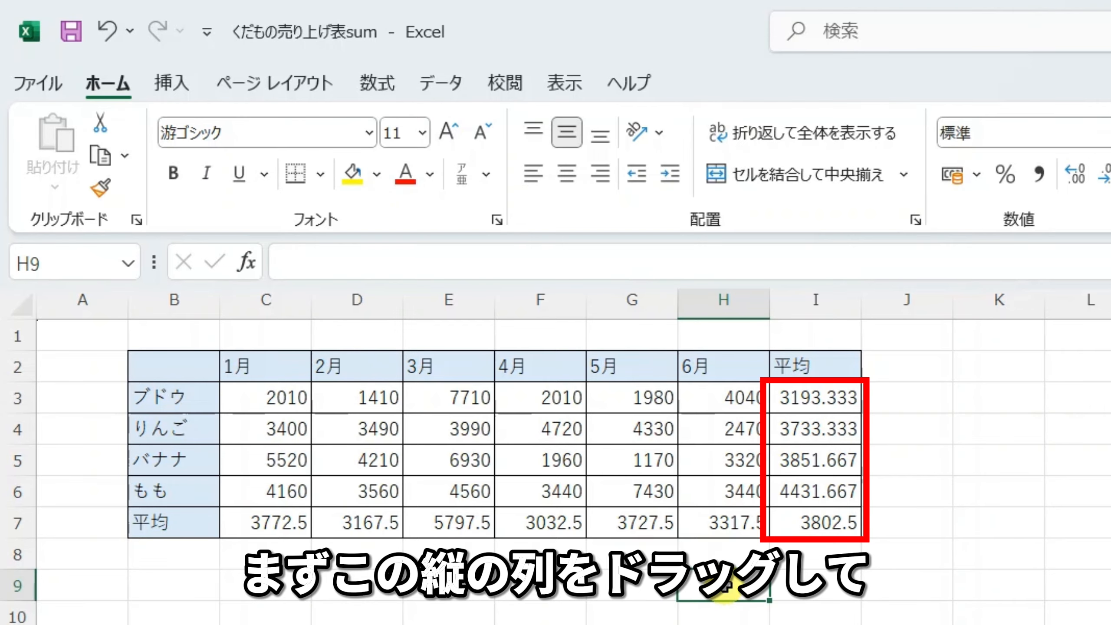
Try one and three decimal places on the averages in I3:I7, and finish with no decimal places displayed
{"action": "left_click_drag", "start_coordinate": [816, 395], "coordinate": [825, 521]}
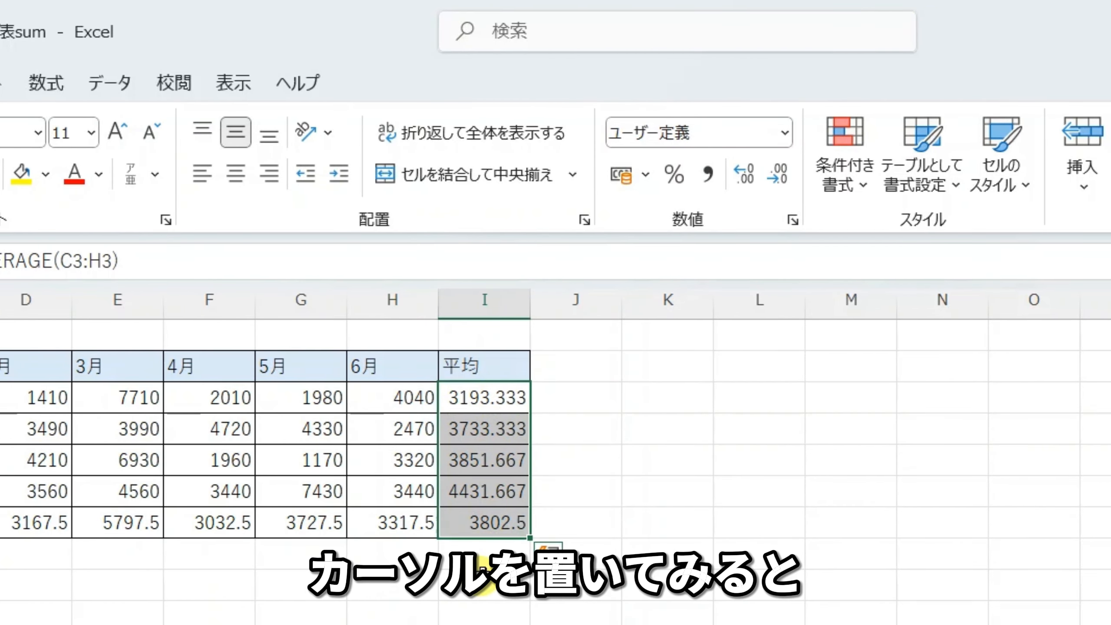
{"action": "left_click", "coordinate": [772, 173]}
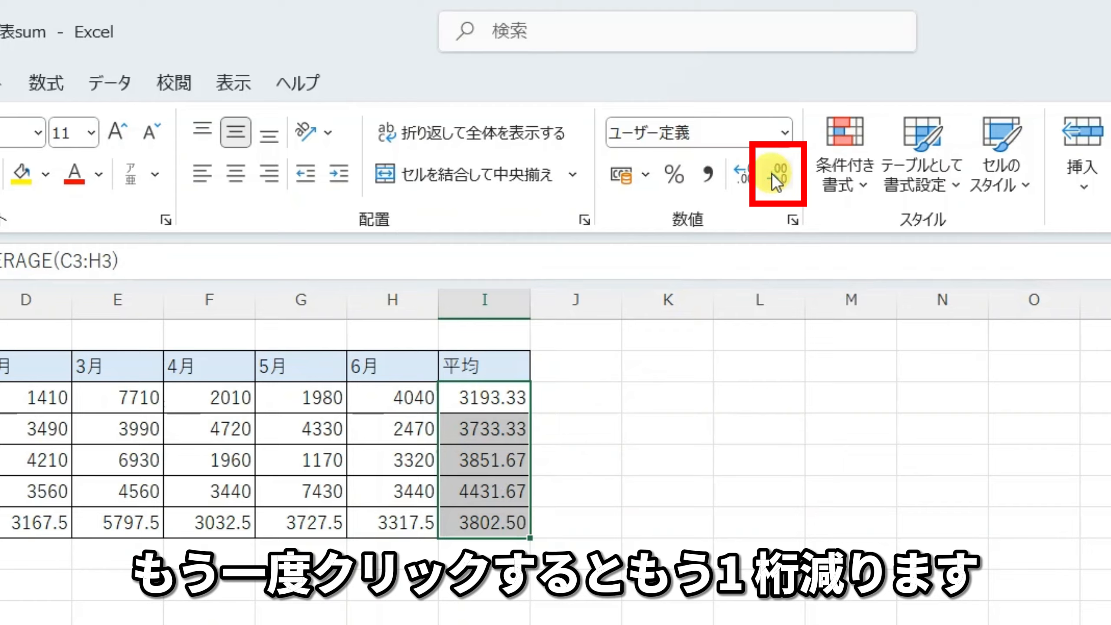
{"action": "left_click", "coordinate": [777, 173]}
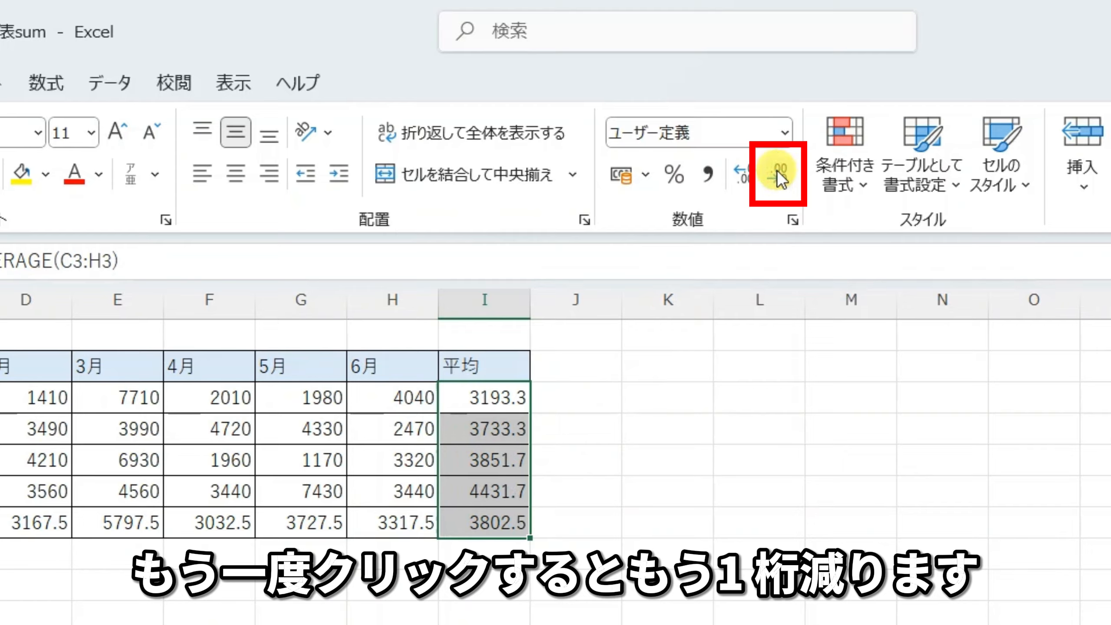
{"action": "left_click", "coordinate": [747, 169]}
{"action": "left_click", "coordinate": [748, 169]}
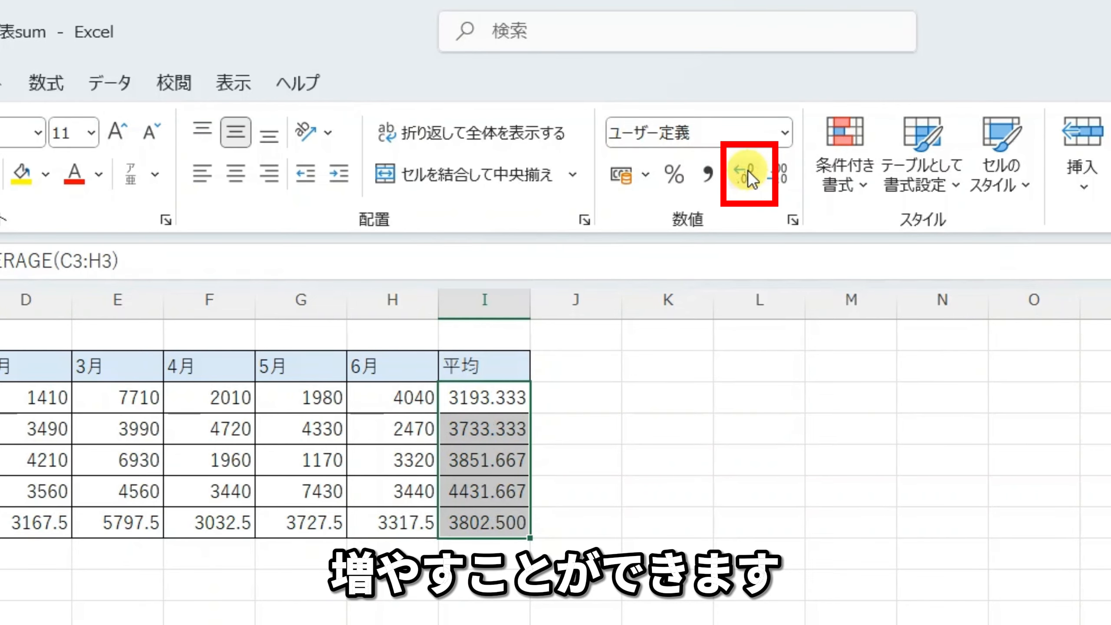
{"action": "left_click", "coordinate": [778, 176]}
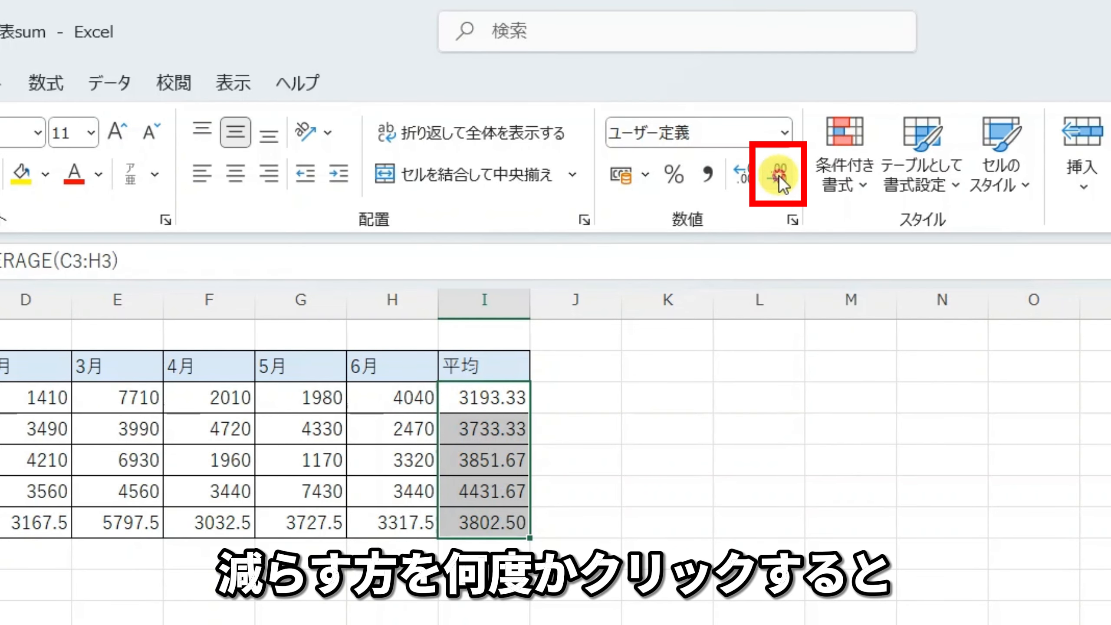
{"action": "left_click", "coordinate": [778, 176]}
{"action": "left_click", "coordinate": [779, 175]}
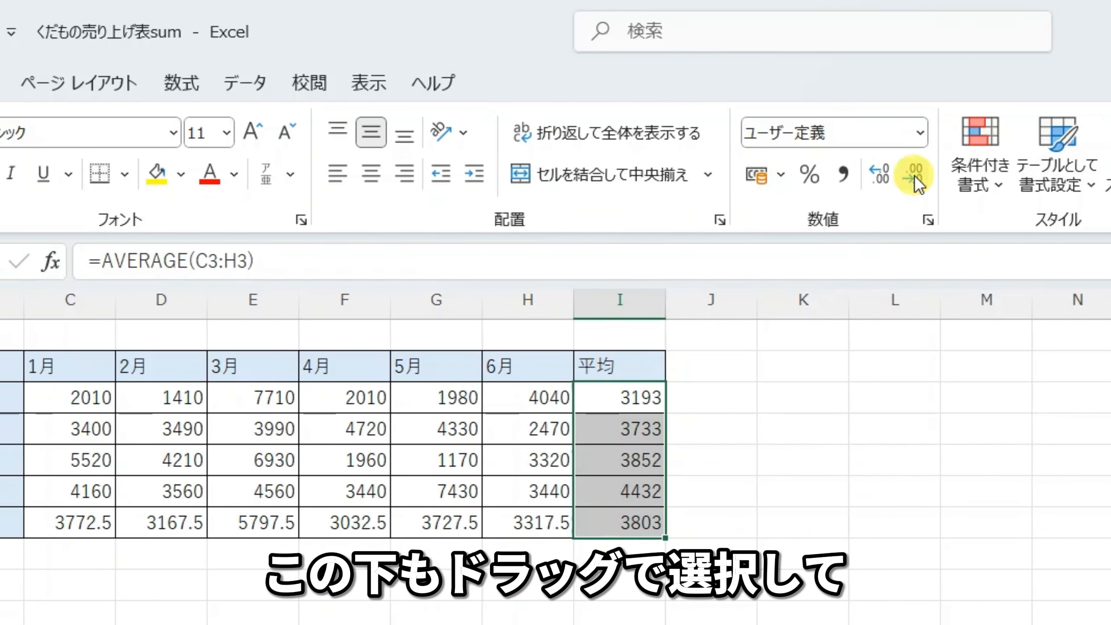
Display the monthly averages in C7:H7 without decimal places
{"action": "left_click_drag", "start_coordinate": [149, 532], "coordinate": [607, 531]}
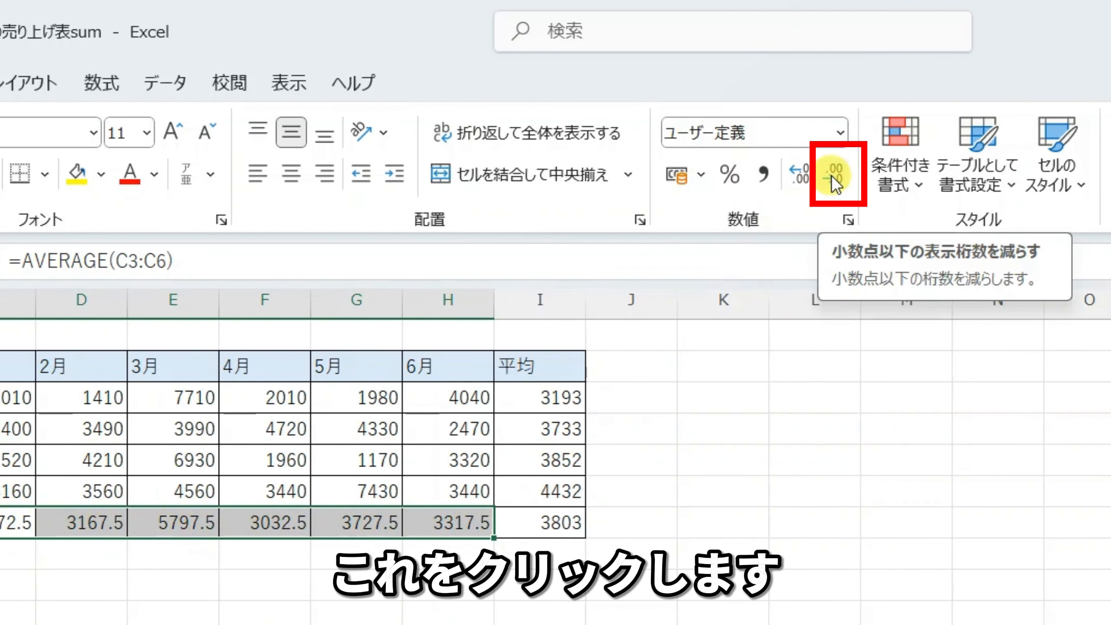
{"action": "left_click", "coordinate": [832, 175]}
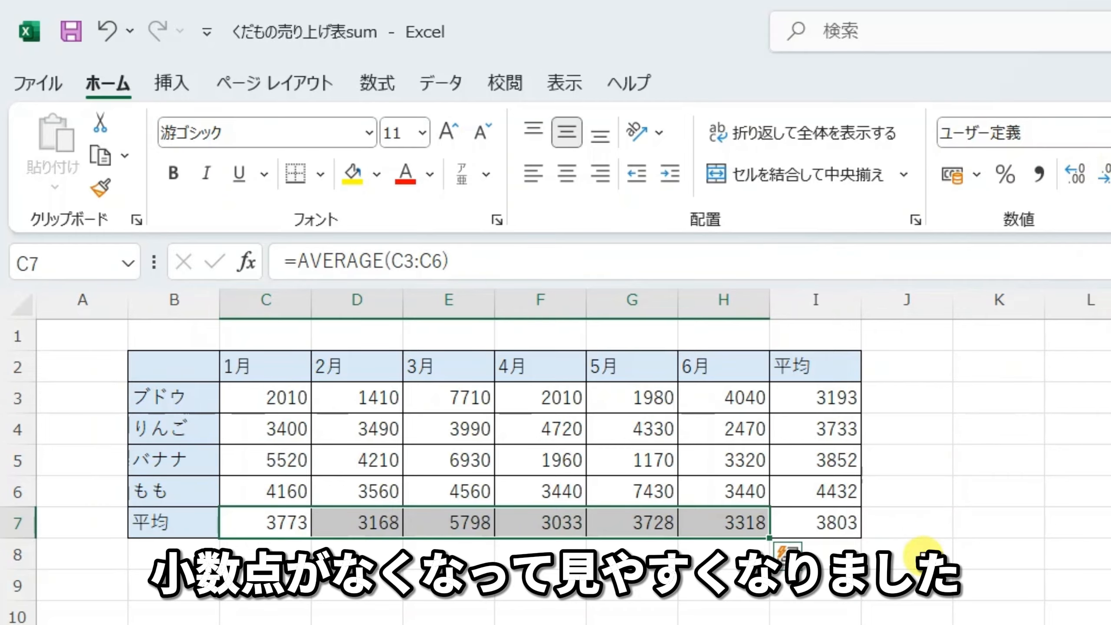
{"action": "left_click", "coordinate": [826, 587]}
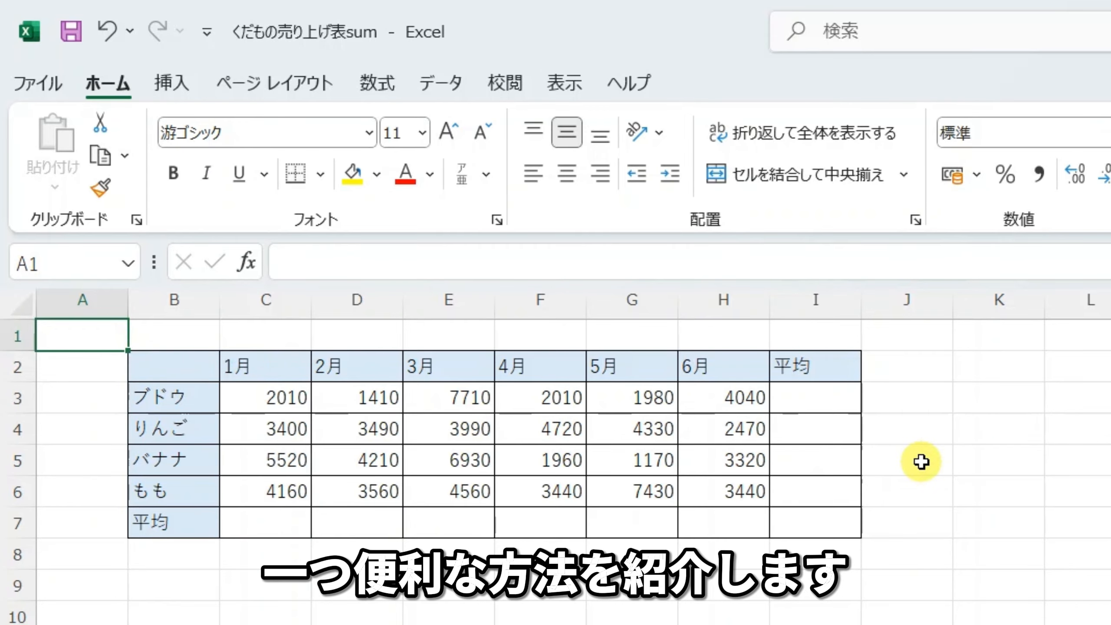
Calculate all row and column averages at once with AutoSum's 平均 option over C3:I7, including the empty average cells
{"action": "left_click", "coordinate": [267, 395]}
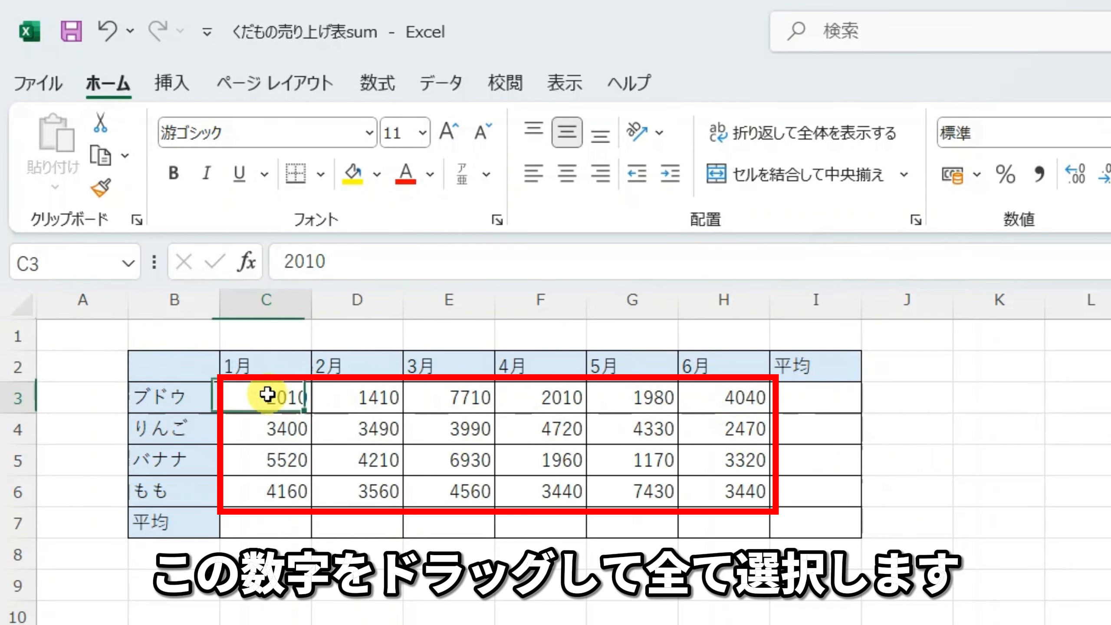
{"action": "left_click_drag", "start_coordinate": [267, 395], "coordinate": [736, 488]}
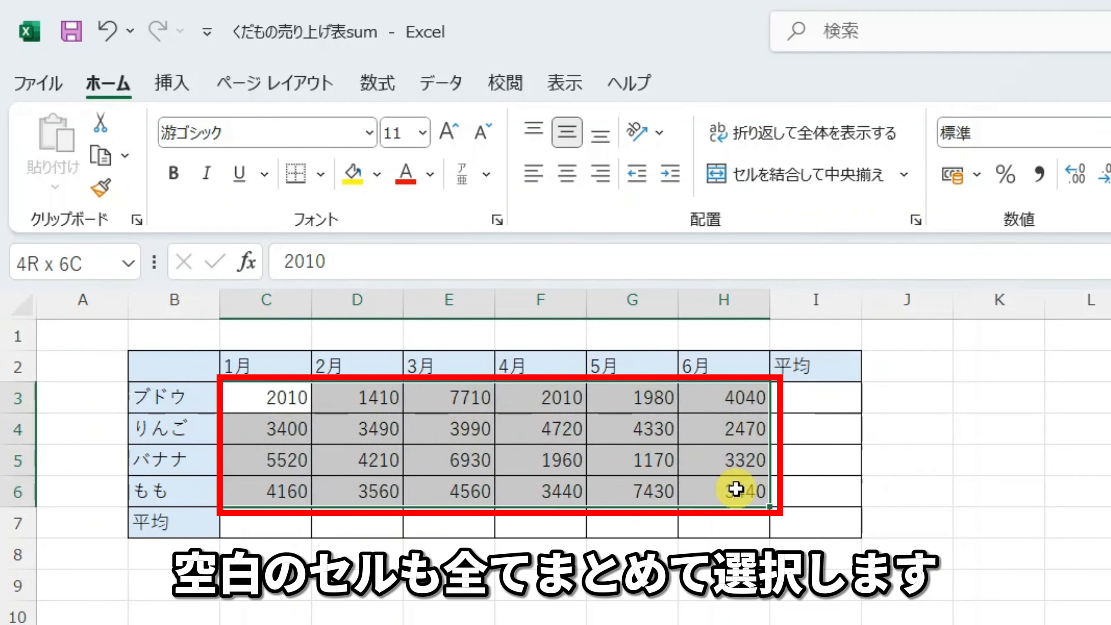
{"action": "left_click_drag", "start_coordinate": [736, 489], "coordinate": [802, 510]}
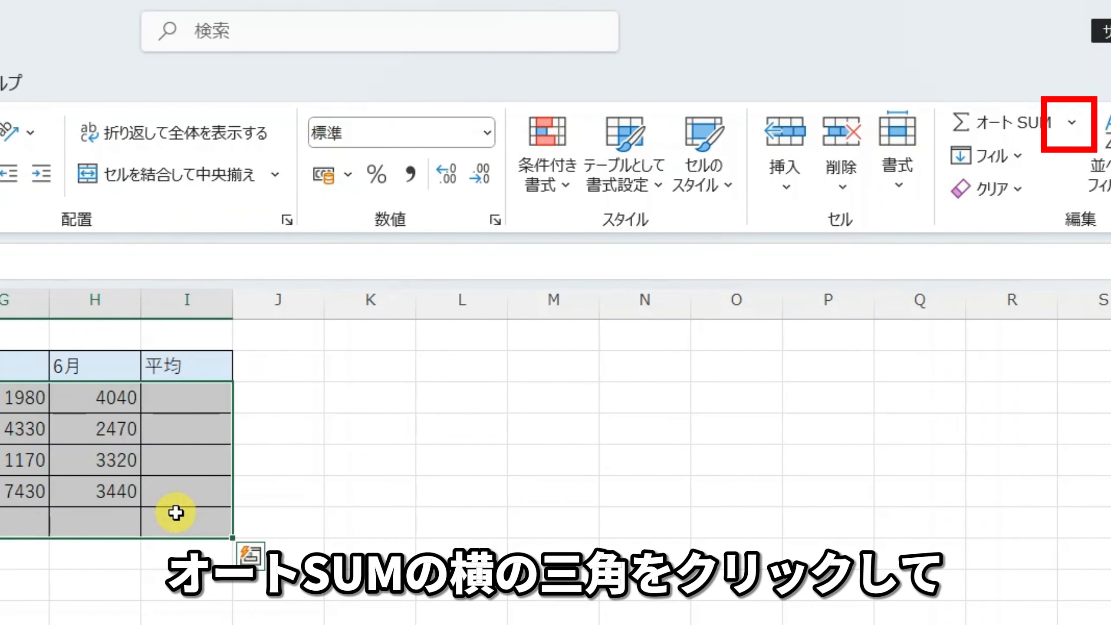
{"action": "left_click", "coordinate": [1071, 123]}
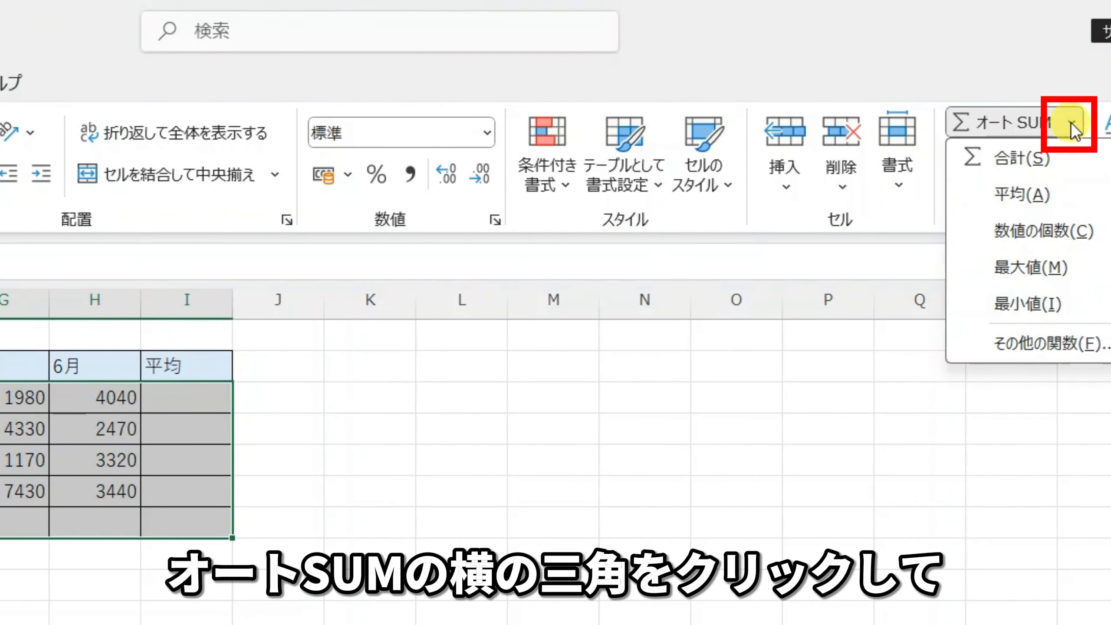
{"action": "left_click", "coordinate": [1076, 192]}
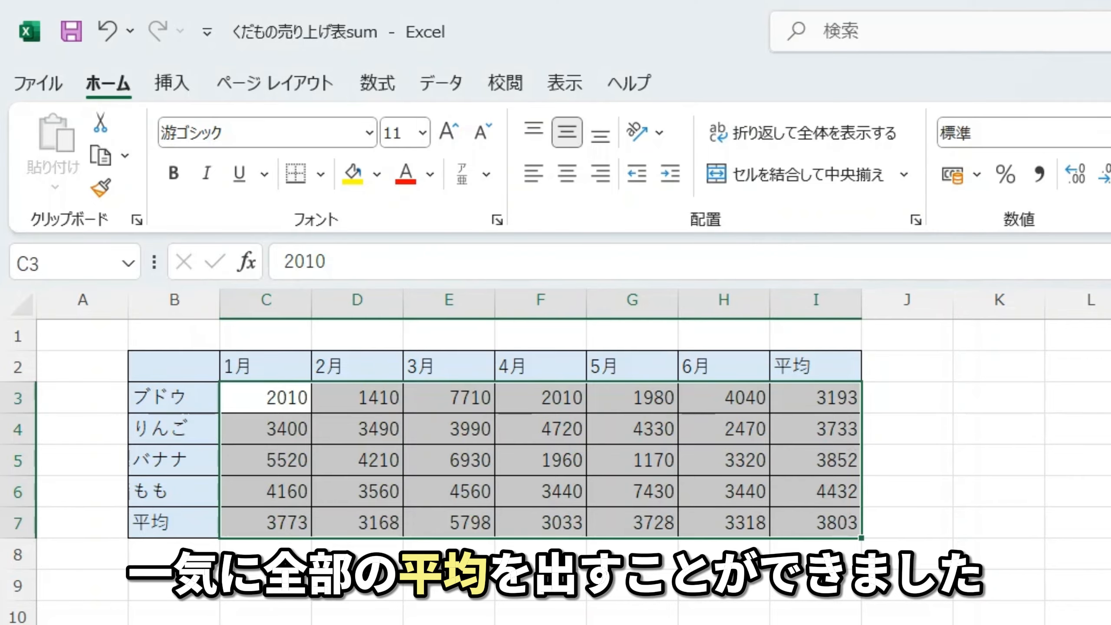
{"action": "left_click", "coordinate": [1001, 493]}
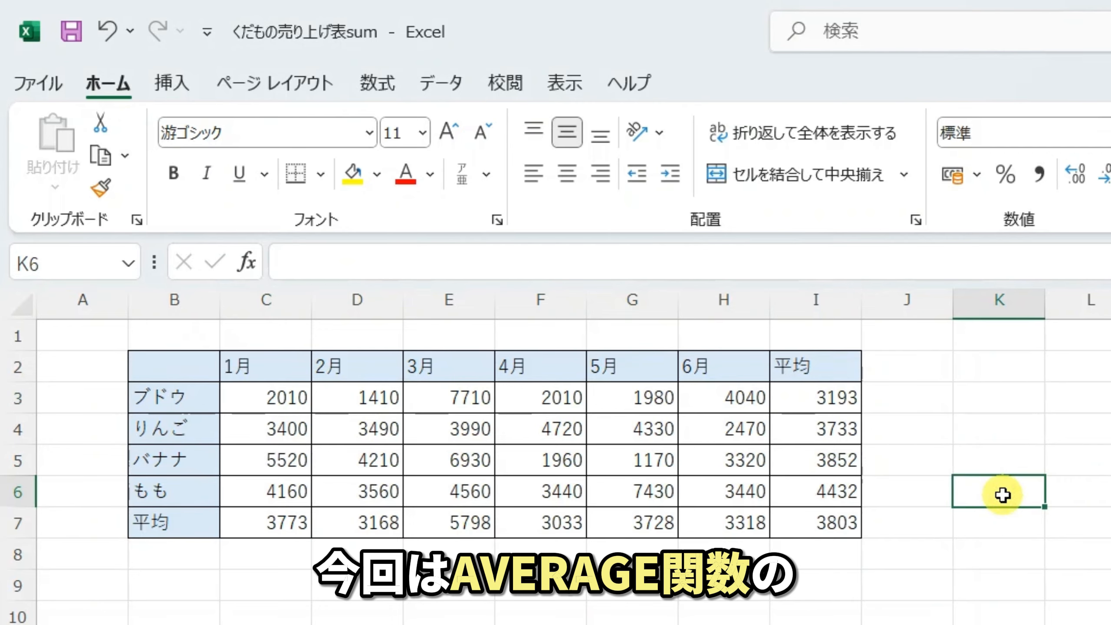